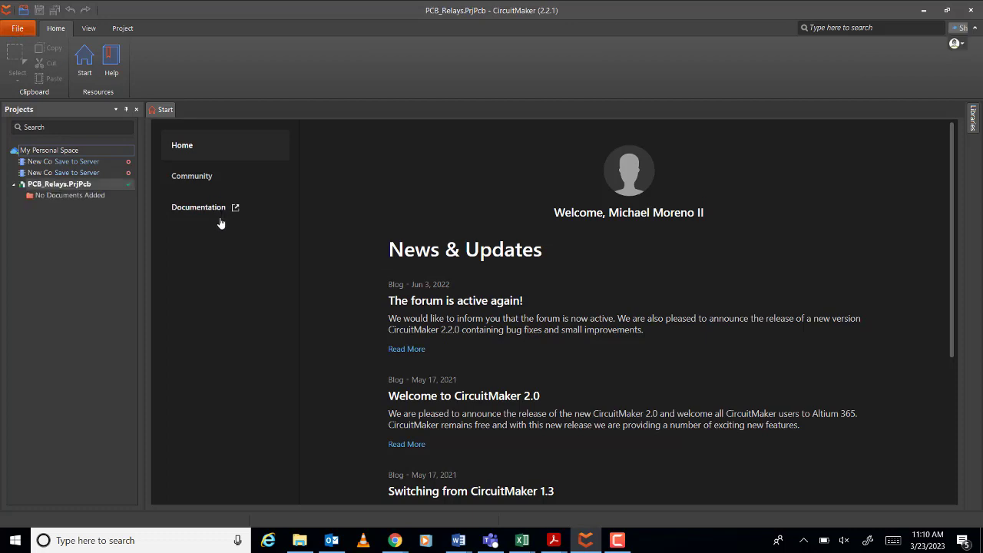
- Add a new schematic document named Sheet1.SchDoc to the PCB_Relays project
click(22, 31)
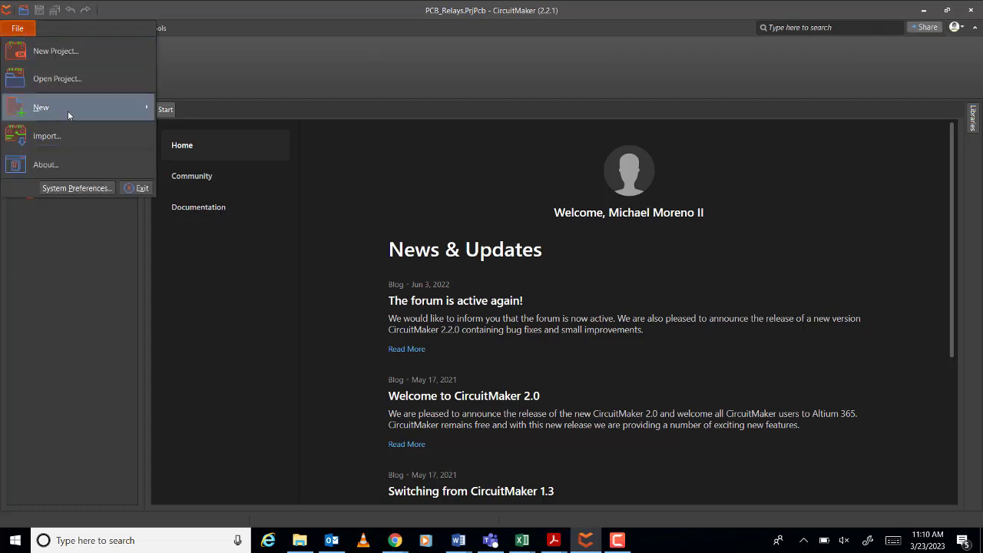
click(210, 112)
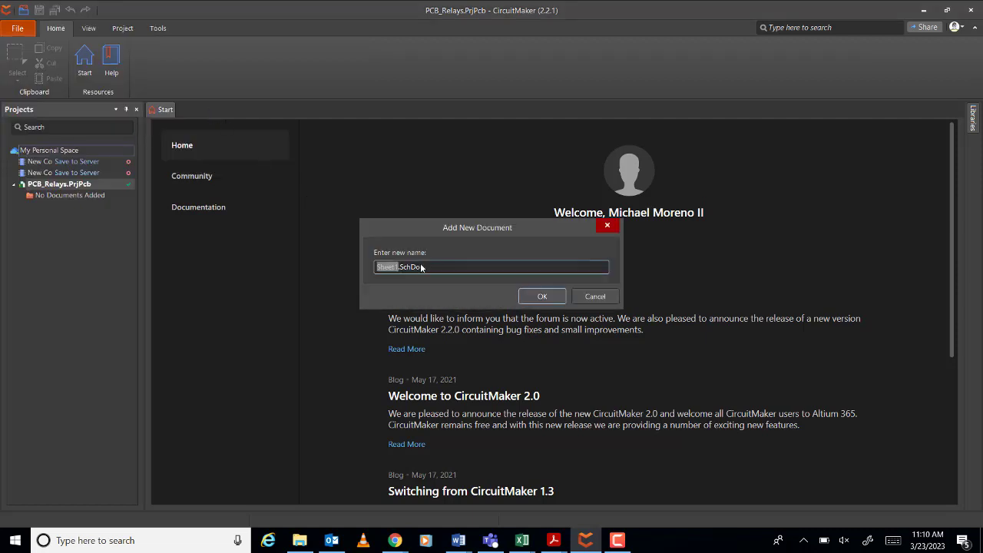
click(541, 298)
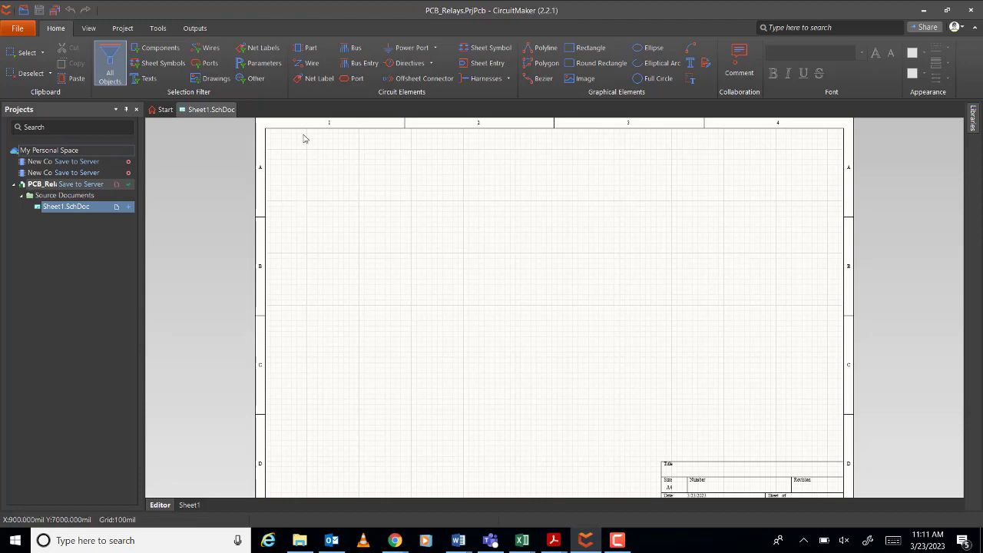
- Start placing a part and search the parts library for "74hc595 DIL"
click(308, 49)
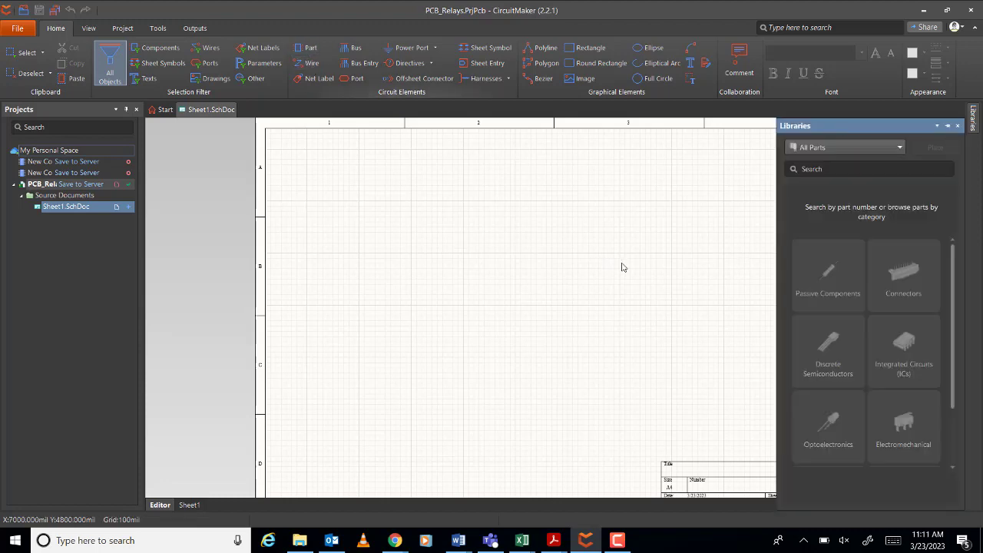
click(820, 167)
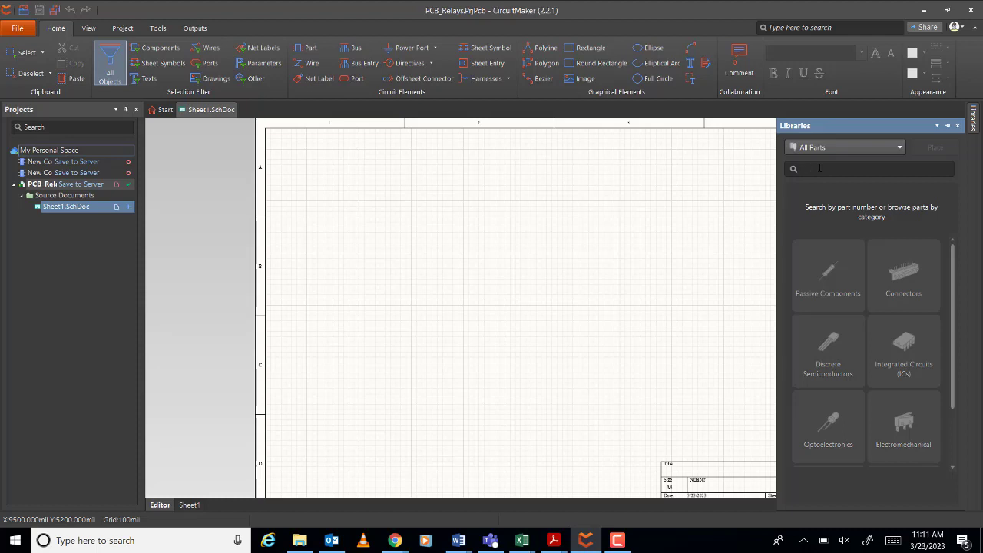
text(74hc595 DIL)
key(Return)
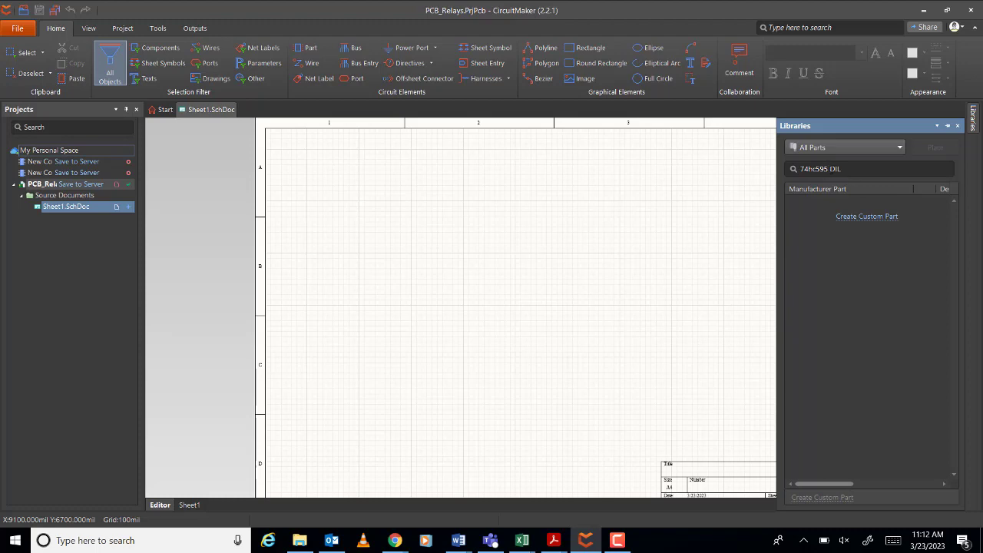
click(830, 169)
key(BackSpace)
key(BackSpace)
key(BackSpace)
text(4)
key(Return)
- Reset the library to All Parts and search it for "74595 Through hole"
click(892, 152)
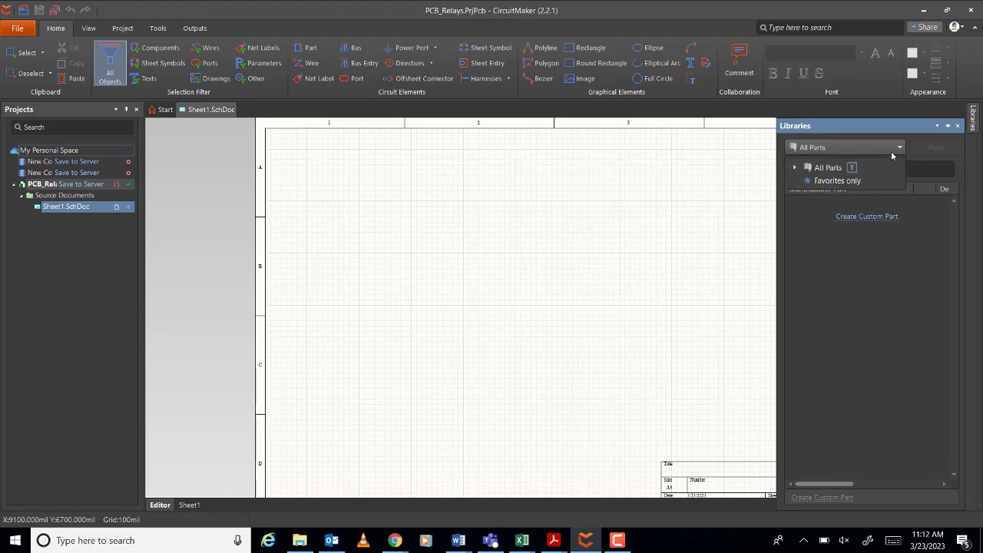
click(840, 166)
click(826, 171)
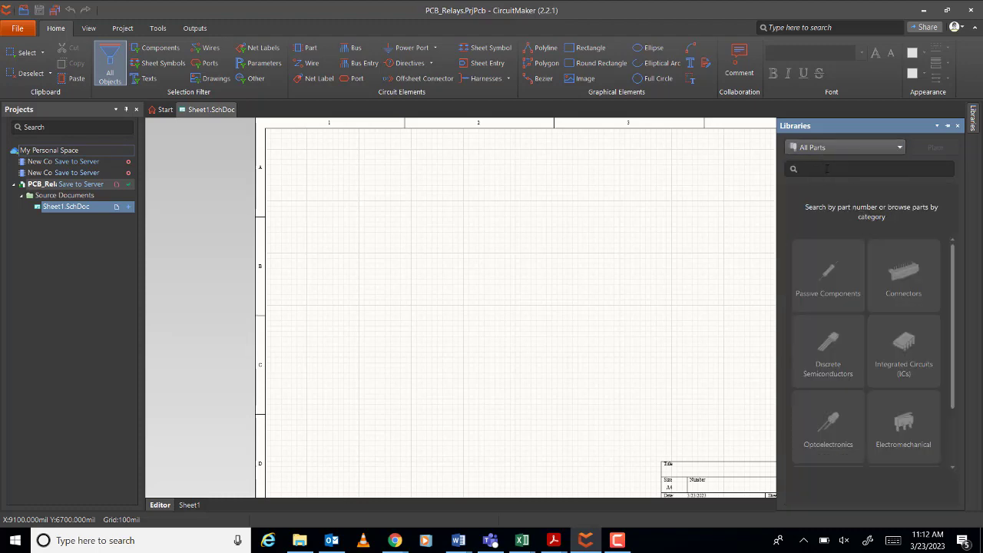
text(74595 Through hole)
key(Return)
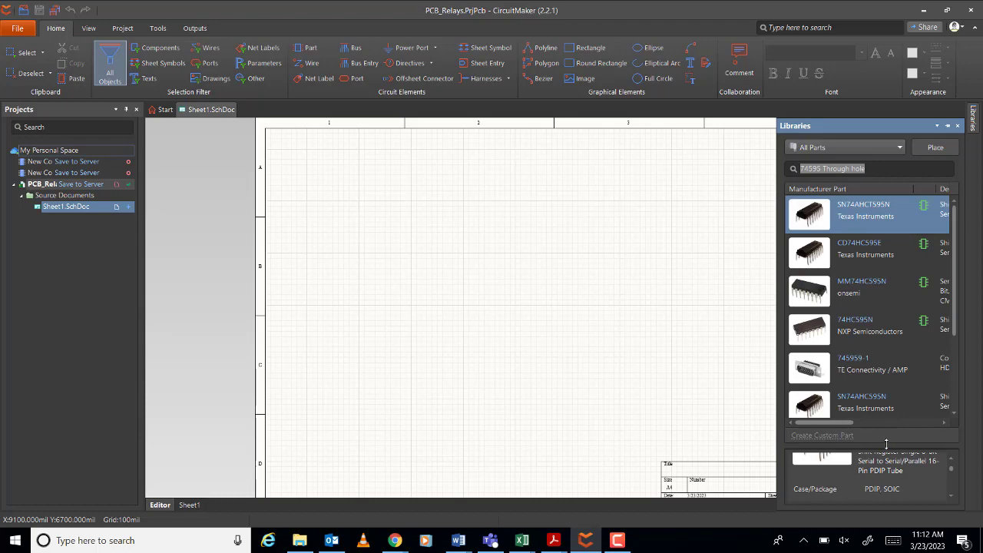
- Enlarge the part details area and examine the symbol and 3D footprint preview of the Texas Instruments SN74AHCT595N
drag(893, 444, 860, 322)
scroll(881, 435, down, 5)
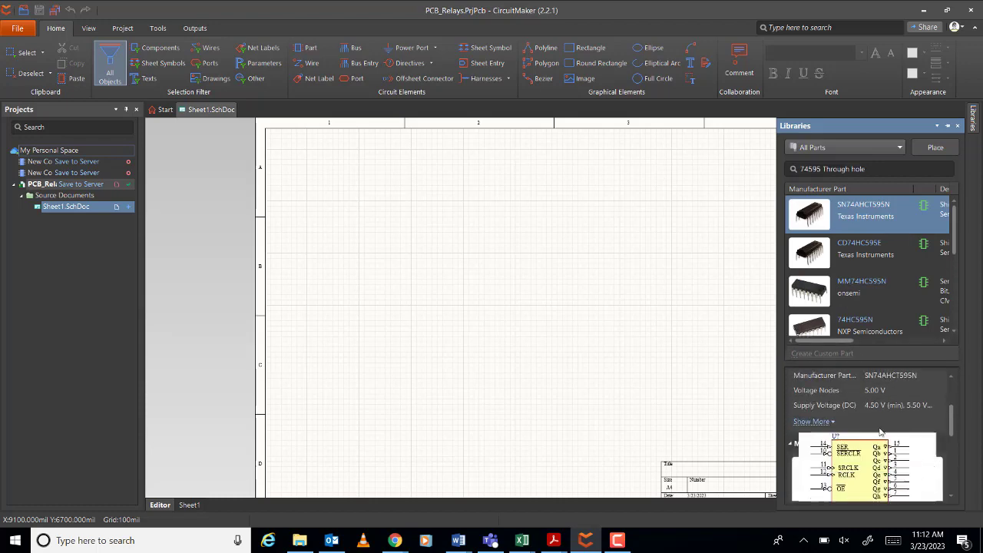
scroll(878, 434, down, 2)
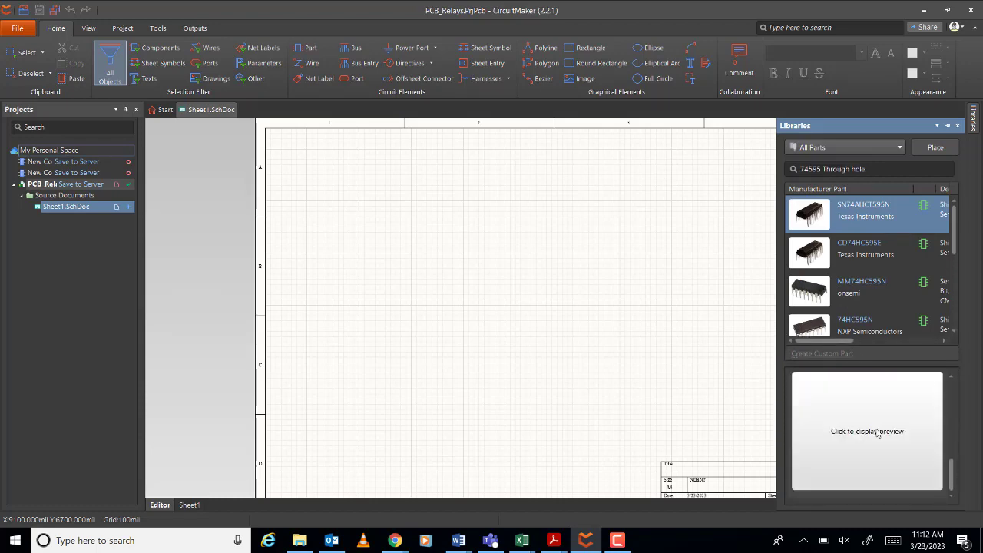
click(878, 433)
click(847, 421)
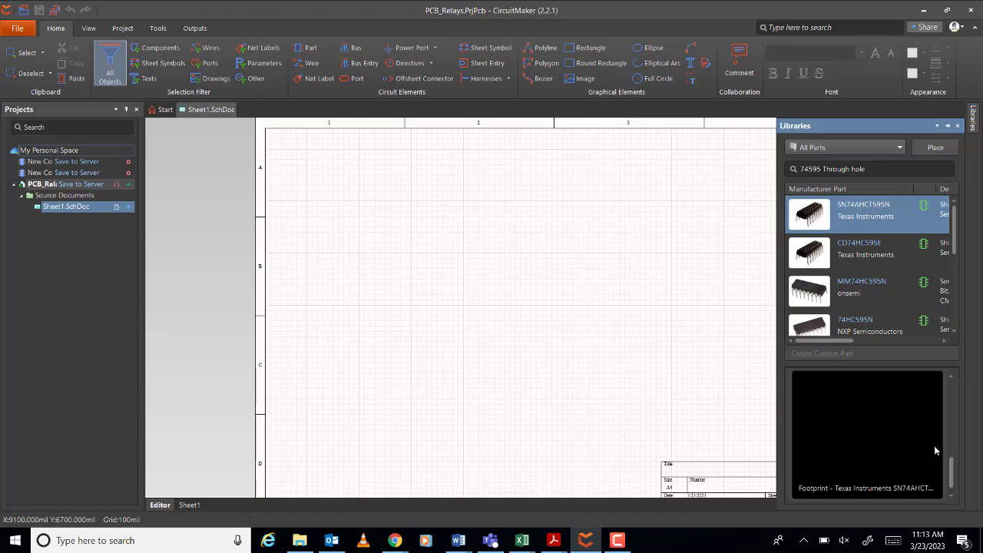
mouse_move(951, 472)
mouse_down()
mouse_move(951, 429)
mouse_move(954, 469)
mouse_up()
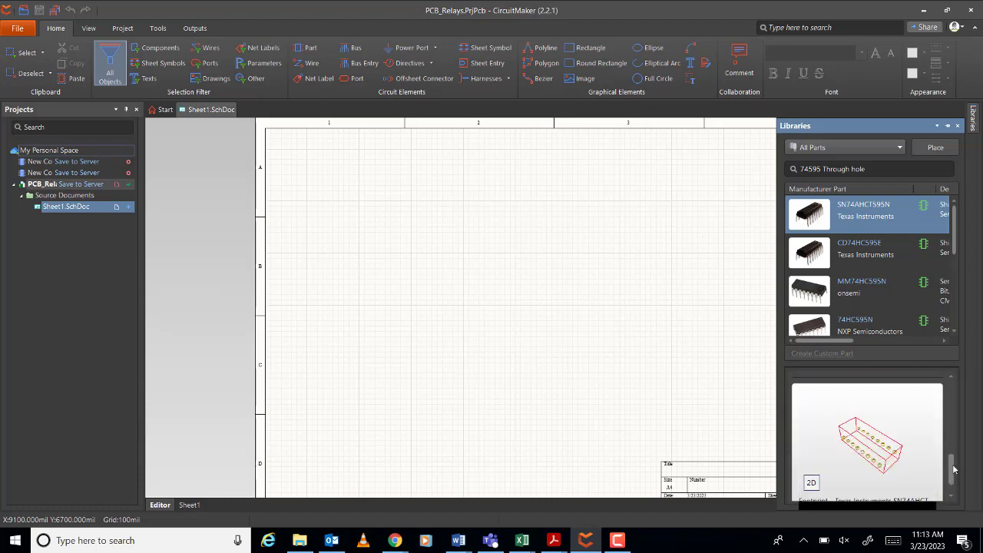
scroll(954, 465, up, 1)
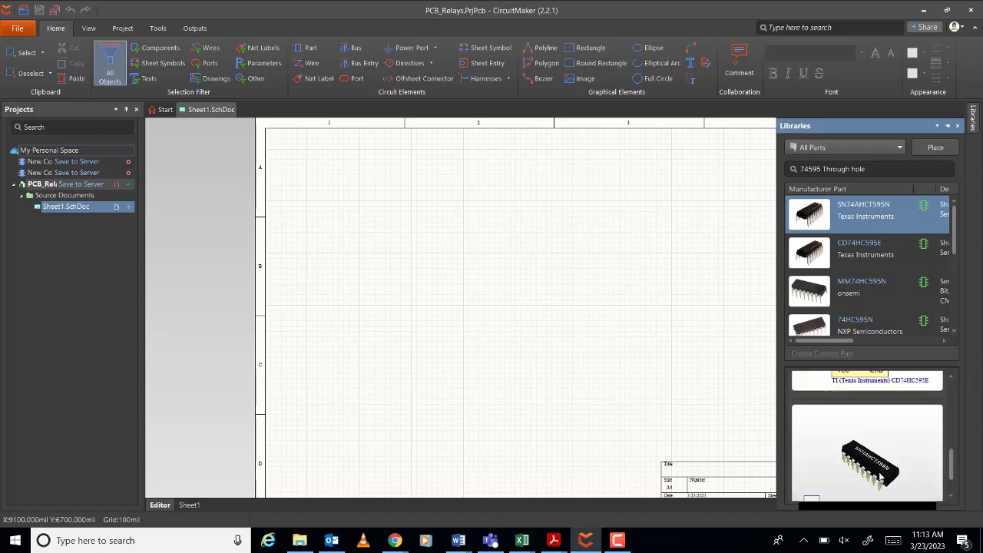
- Place one SN74AHCT595N shift register on the schematic and move it toward the sheet's upper-left area
click(937, 149)
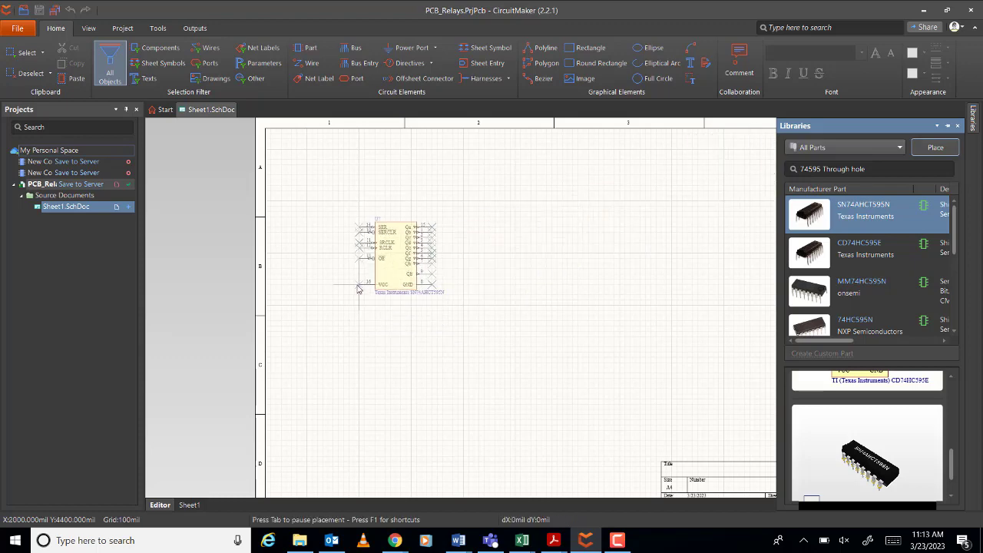
click(358, 289)
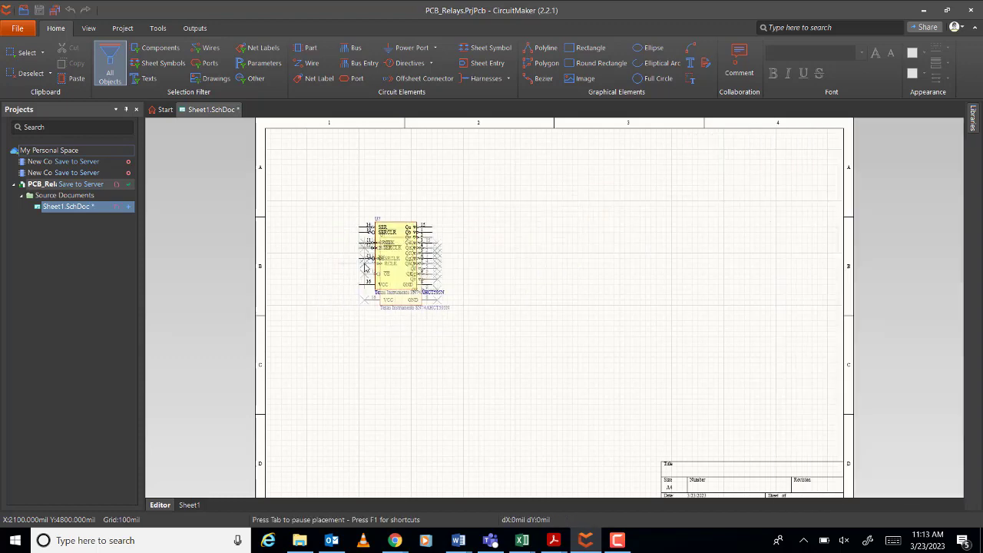
key(Escape)
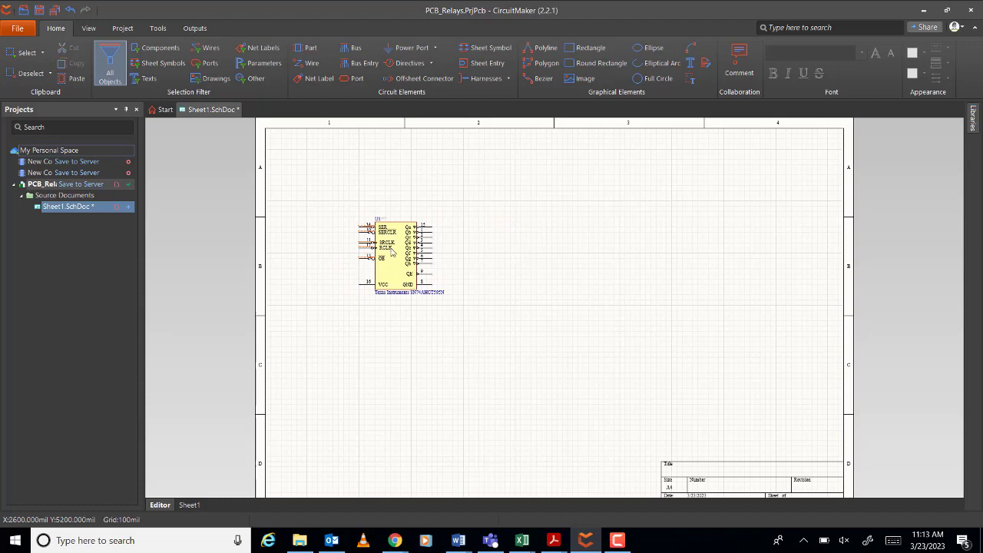
drag(391, 252, 370, 226)
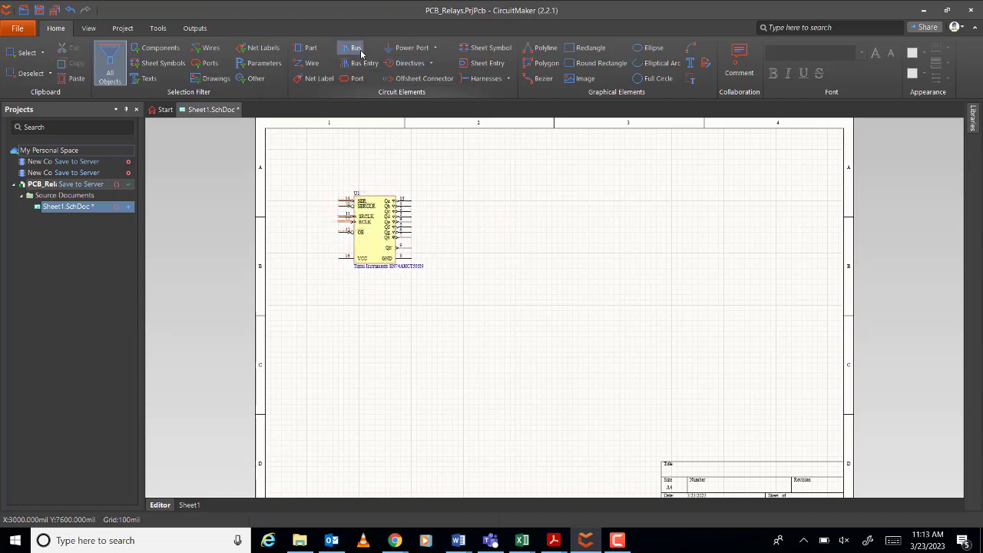
- Search the parts library for "terminal block 4", refining the initial "terminal 4" query
click(307, 48)
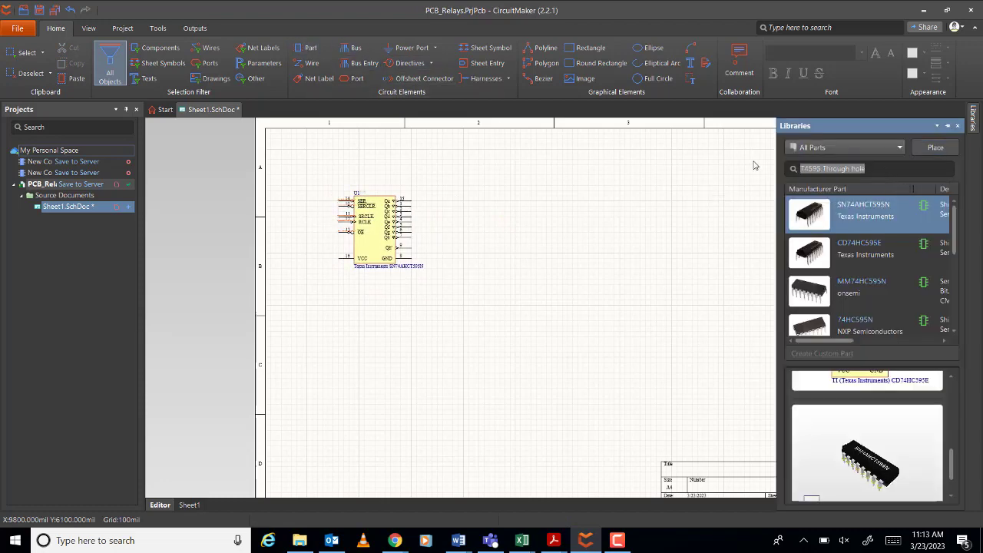
text(terminal)
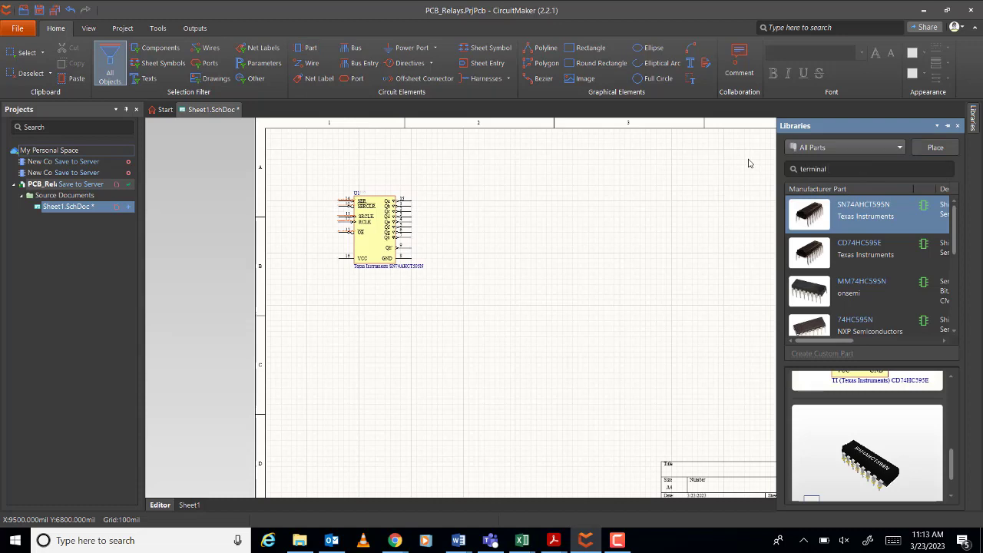
text( 4)
key(Return)
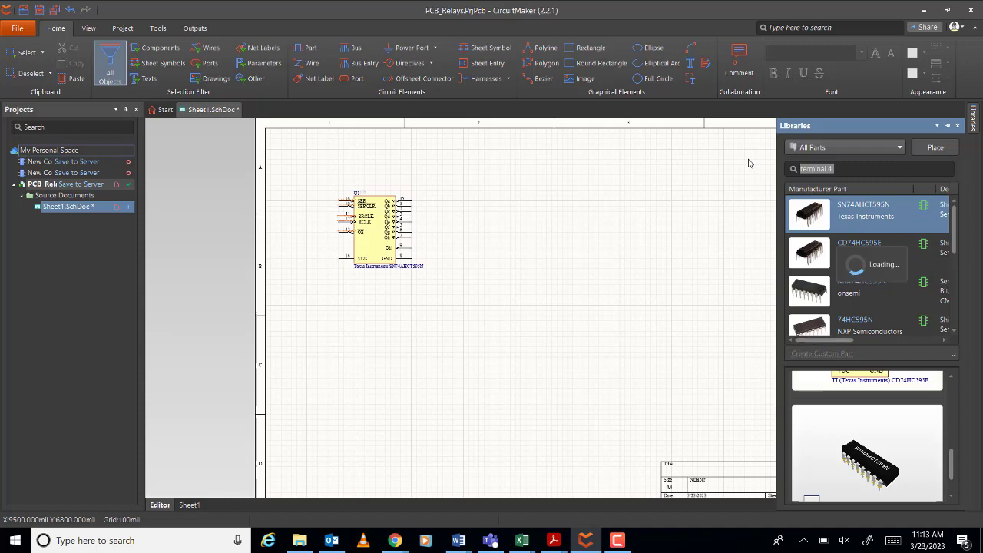
click(831, 169)
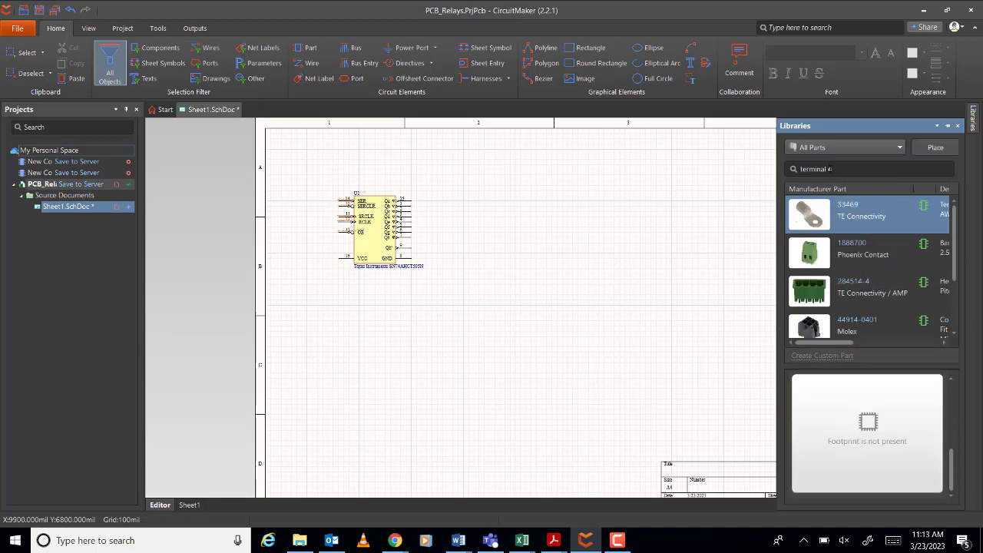
text(block)
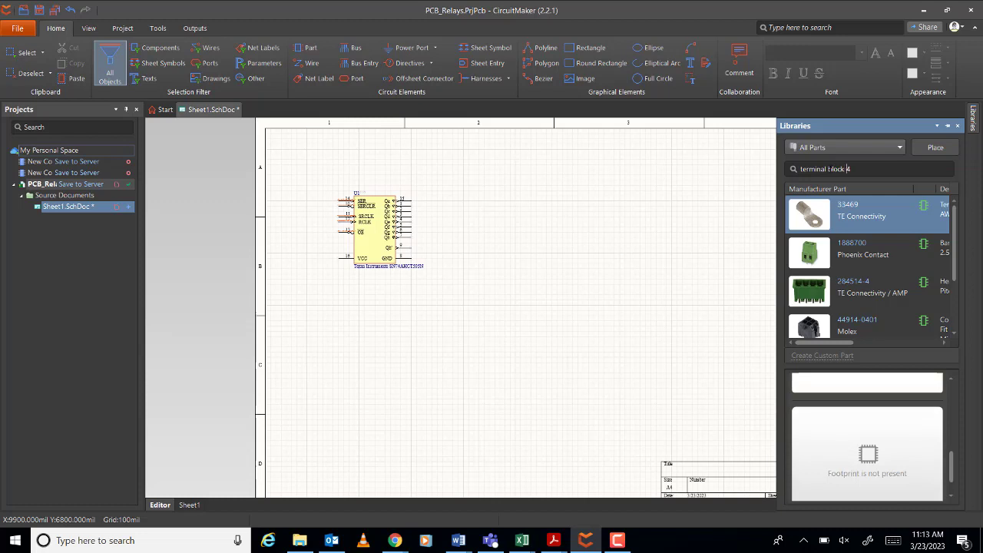
key(Return)
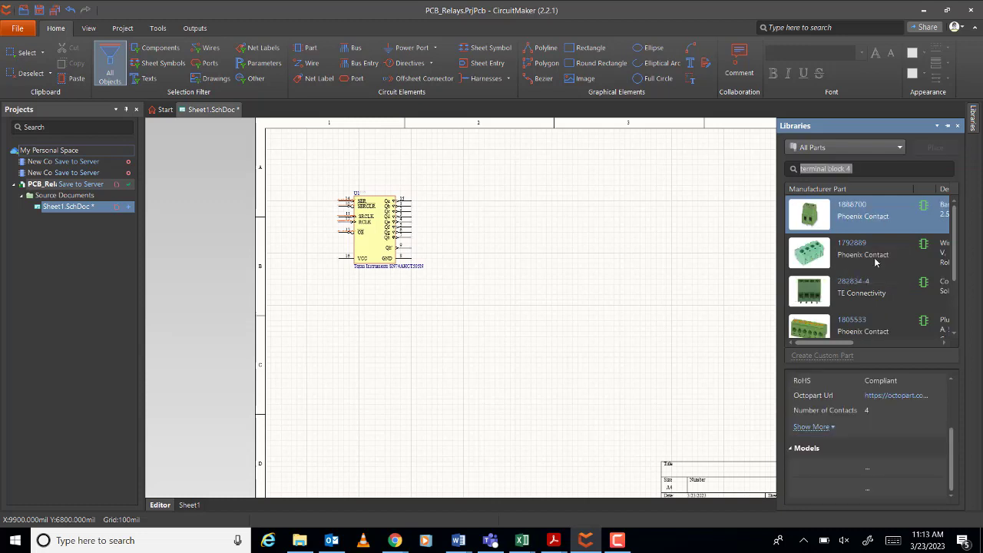
- Examine the schematic symbol and 3D footprint preview of the Phoenix Contact 1792889 terminal block
click(826, 258)
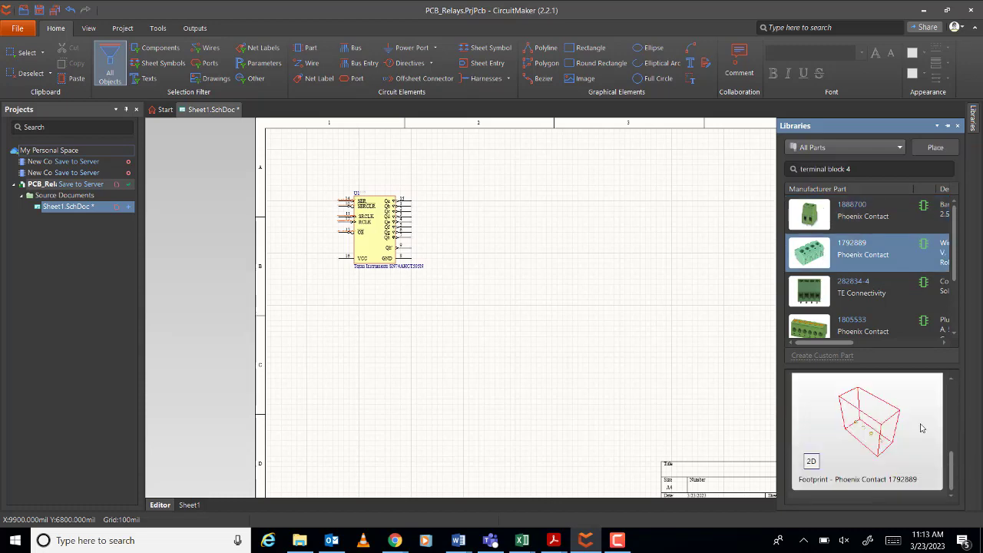
scroll(906, 434, up, 2)
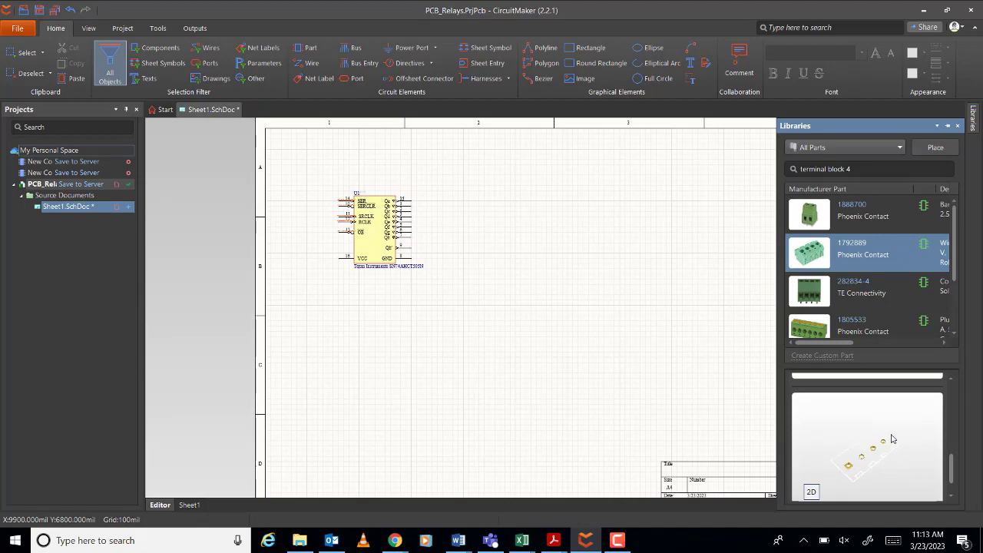
scroll(891, 440, up, 3)
scroll(886, 434, down, 3)
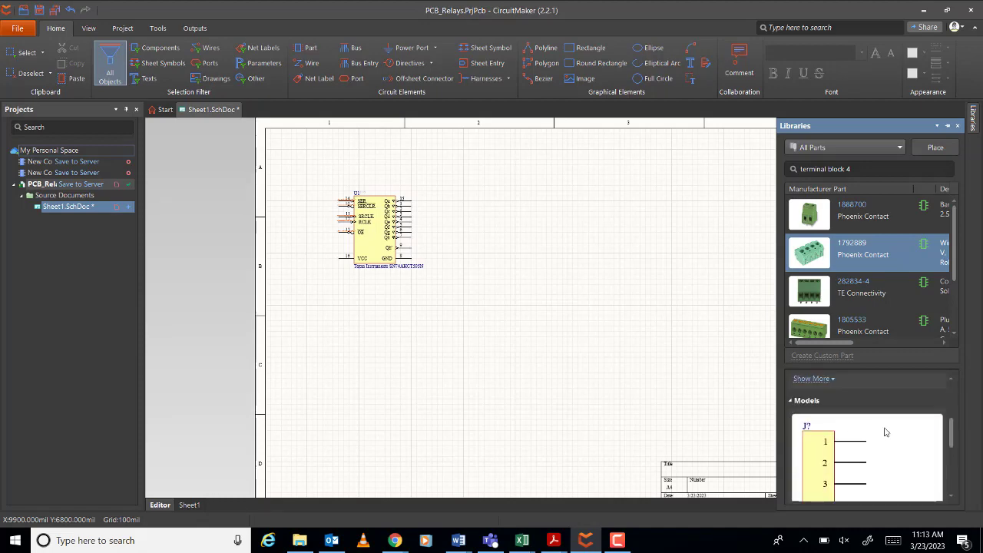
scroll(886, 433, down, 1)
scroll(888, 430, up, 2)
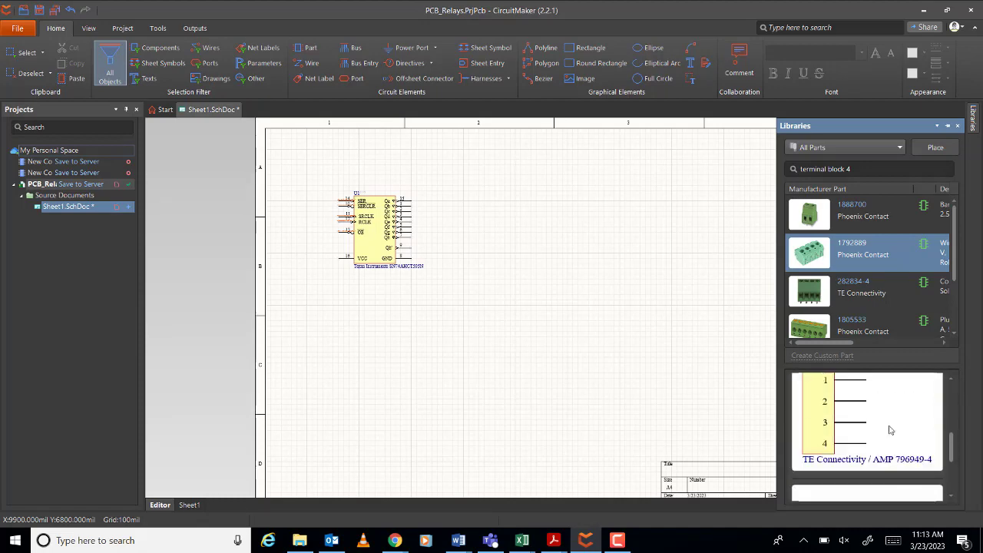
scroll(891, 430, down, 3)
scroll(892, 430, up, 3)
scroll(892, 430, down, 2)
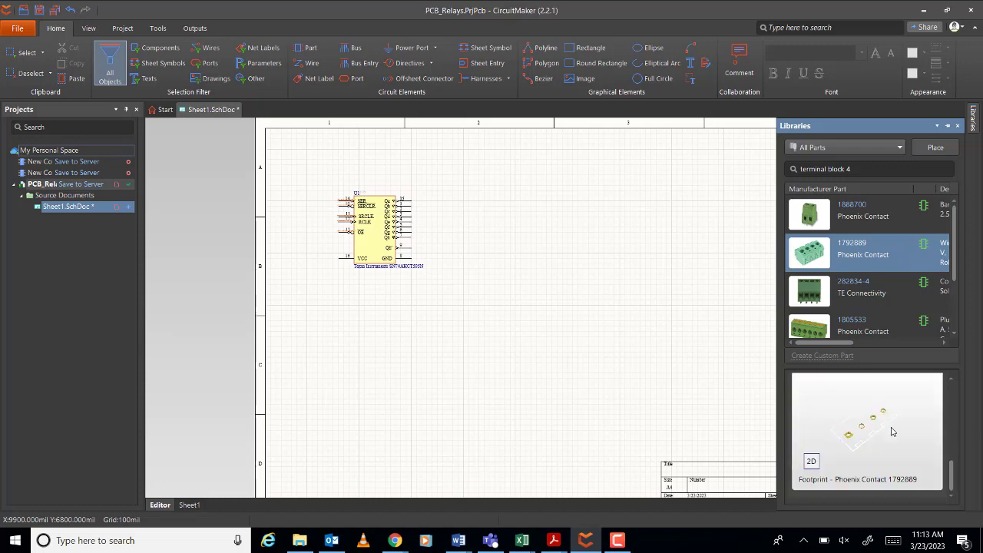
drag(866, 427, 878, 421)
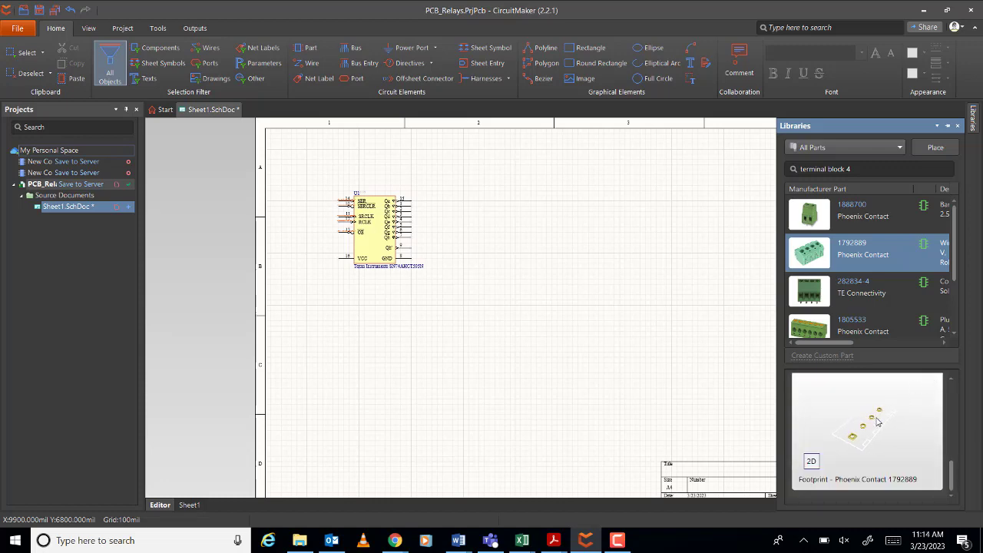
- Check the models of the TE Connectivity 282834-4 terminal block and place one above the shift register, near the sheet's upper-left corner
click(825, 296)
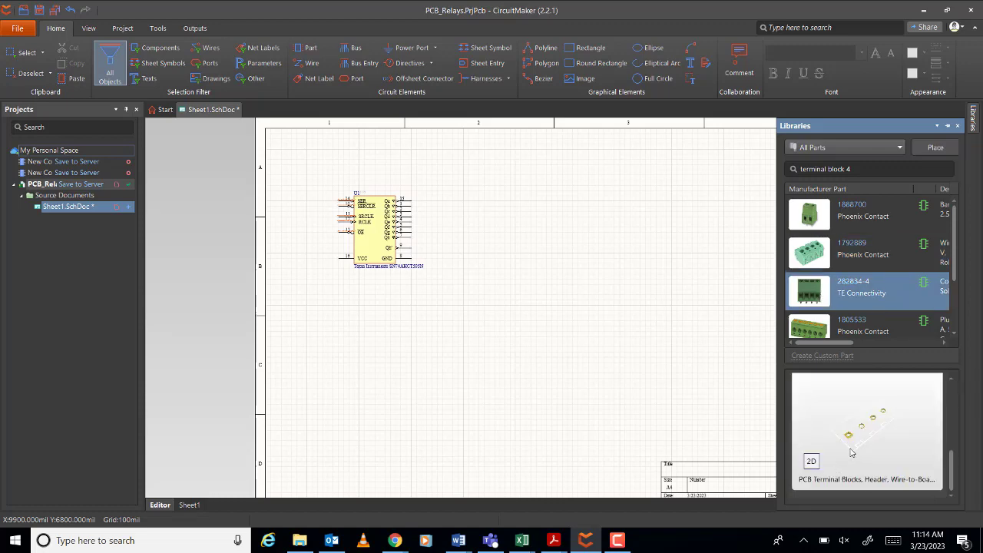
scroll(852, 445, down, 5)
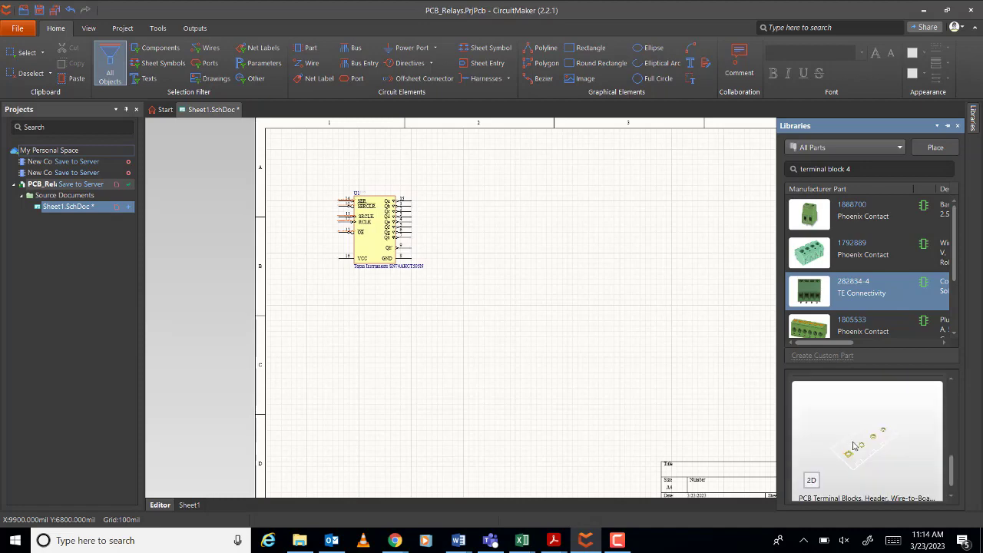
scroll(864, 449, up, 3)
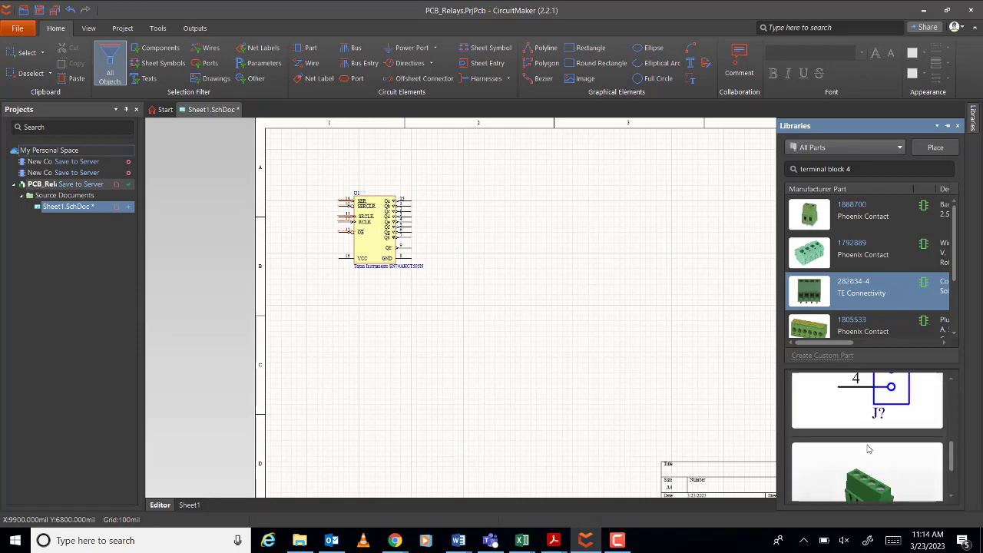
click(936, 148)
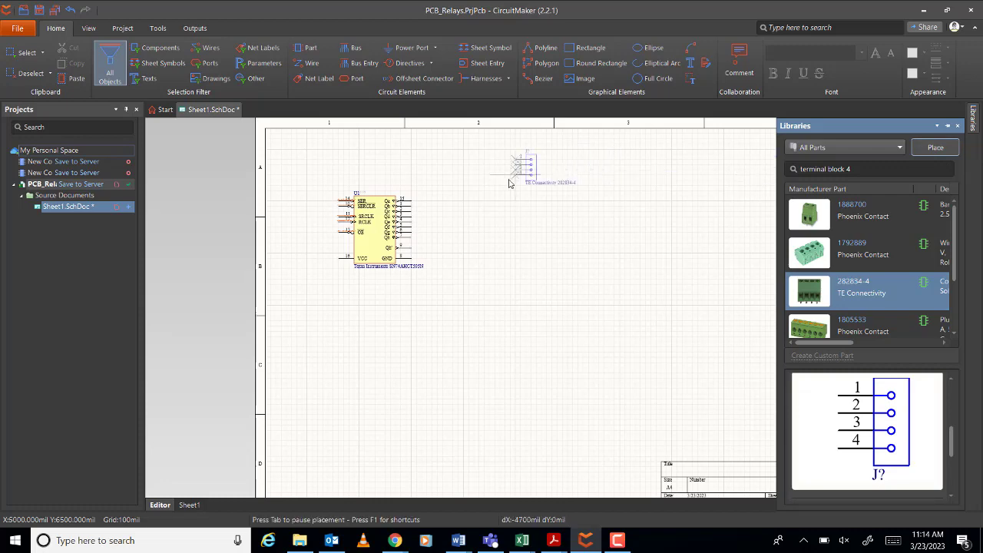
click(308, 172)
key(Escape)
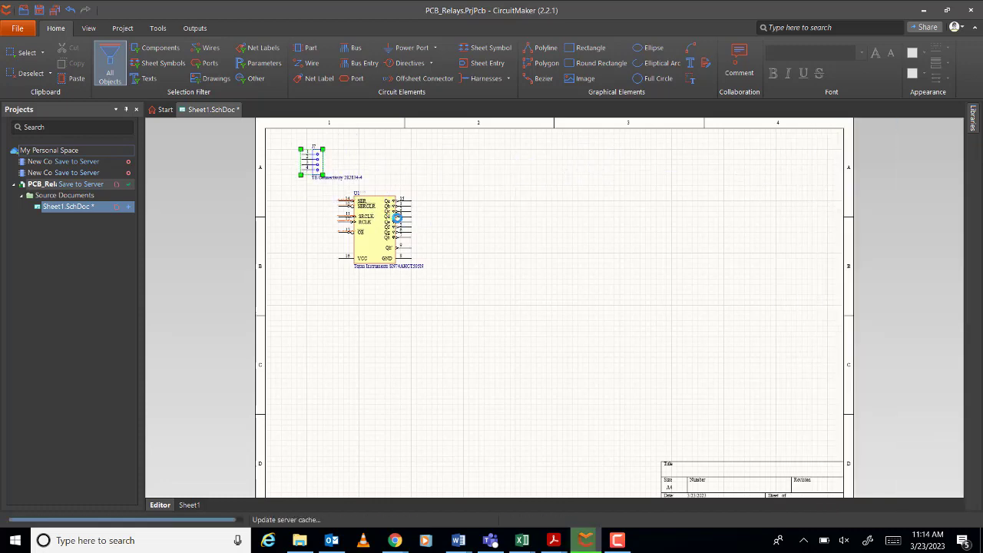
- Check the circuit diagram in the PCB_Lab07 Word document, and search the CircuitMaker parts library for "2n2222 through hole"
mouse_move(465, 548)
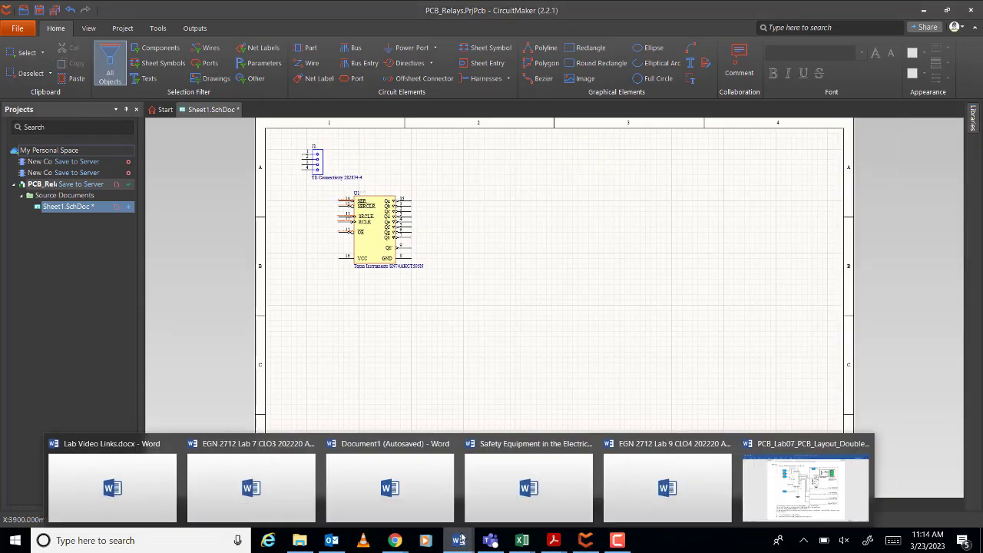
click(861, 484)
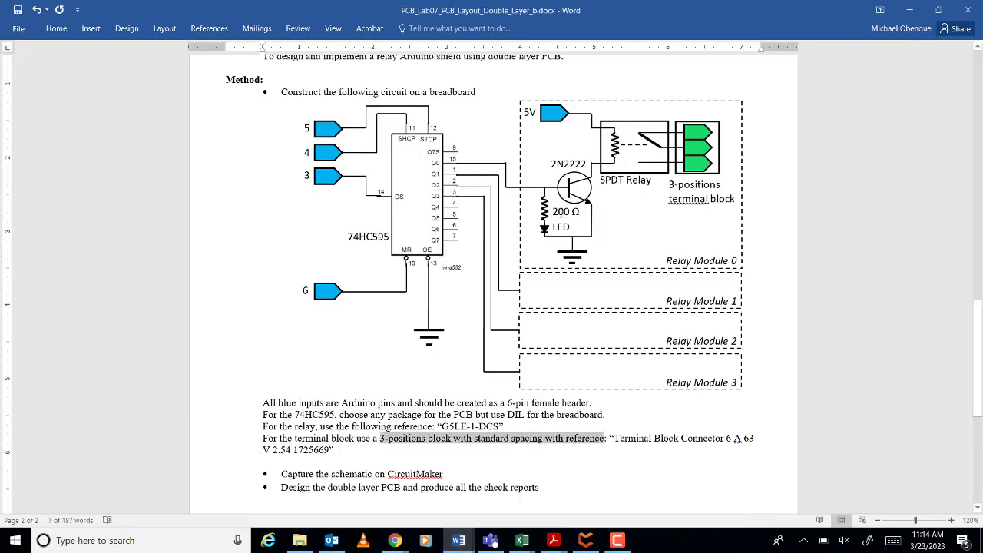
click(586, 541)
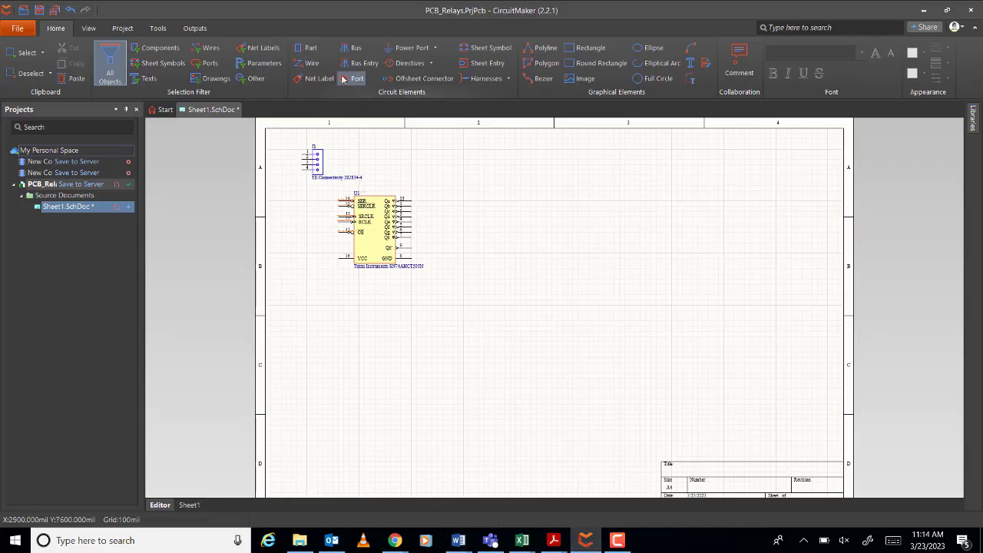
click(306, 48)
key(ctrl+a)
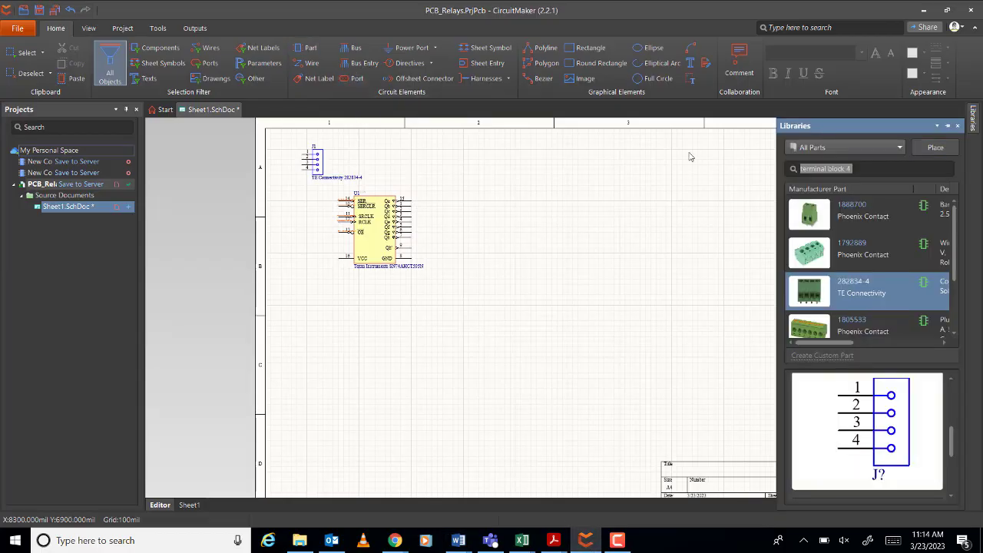
text(2n2222 th)
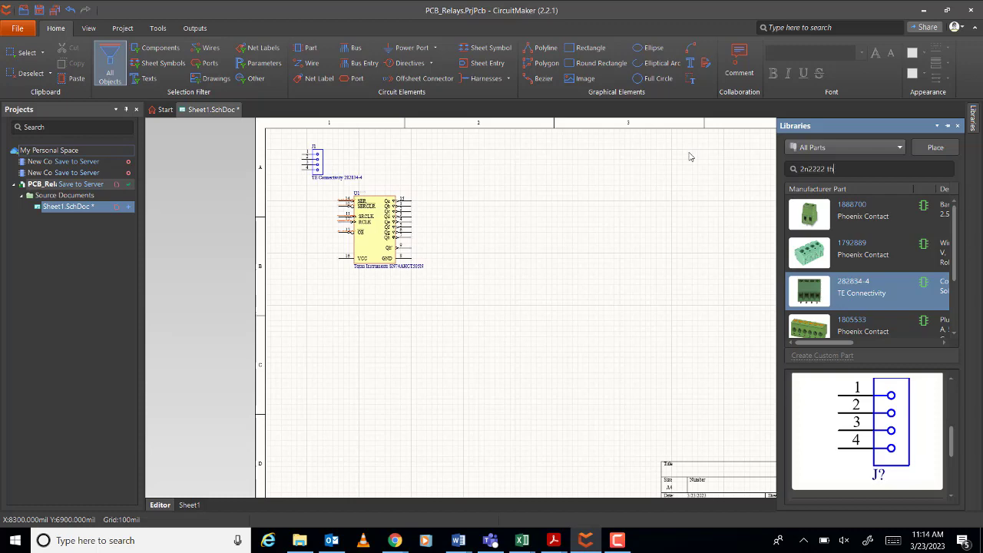
text(rough hole)
key(Return)
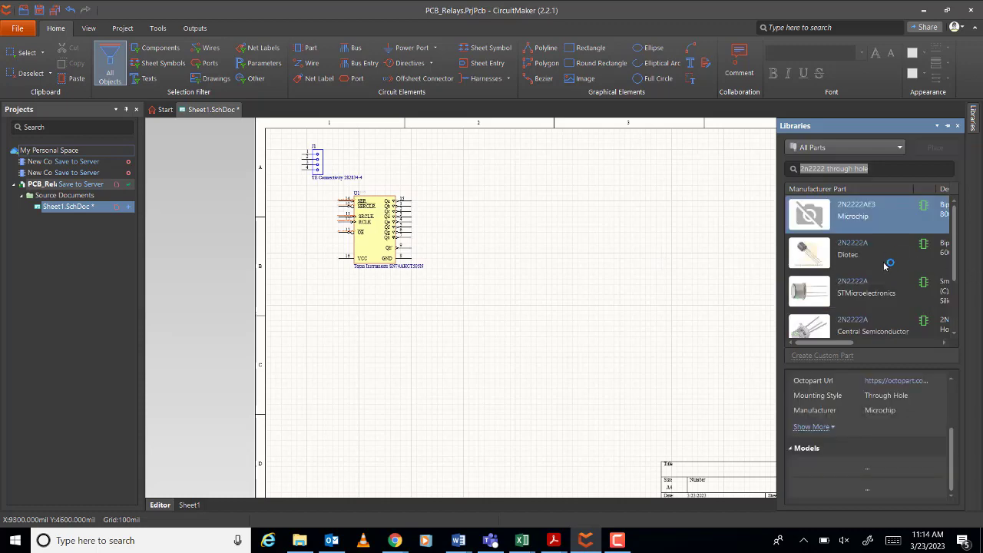
- Check the models of the Diotec 2N2222A transistor and place one on the sheet, above and to the right of the shift register
click(864, 255)
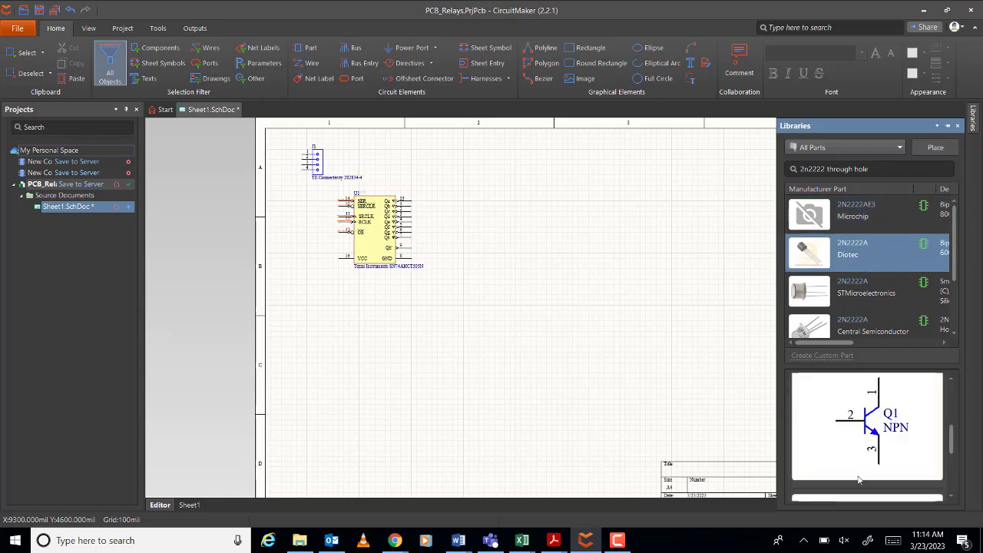
scroll(860, 468, down, 2)
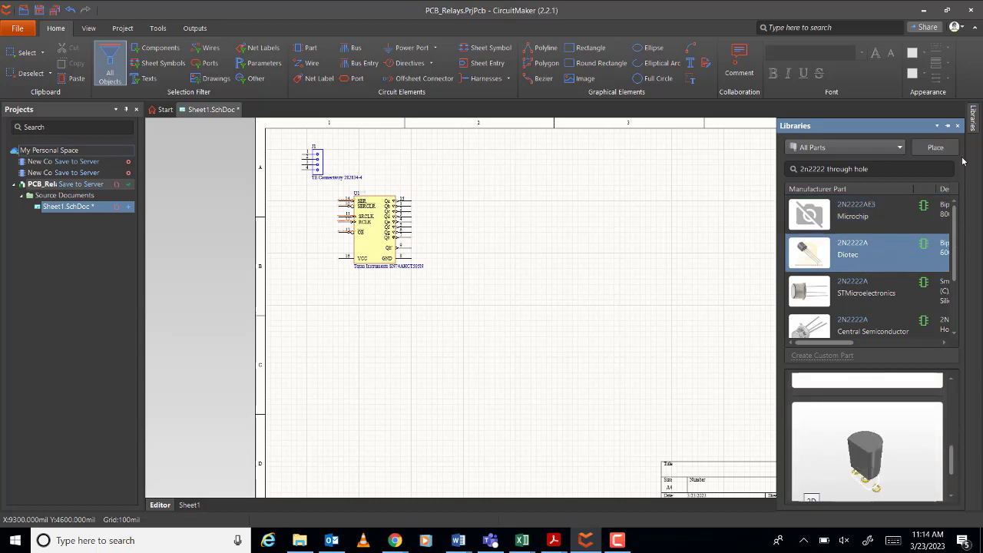
click(935, 147)
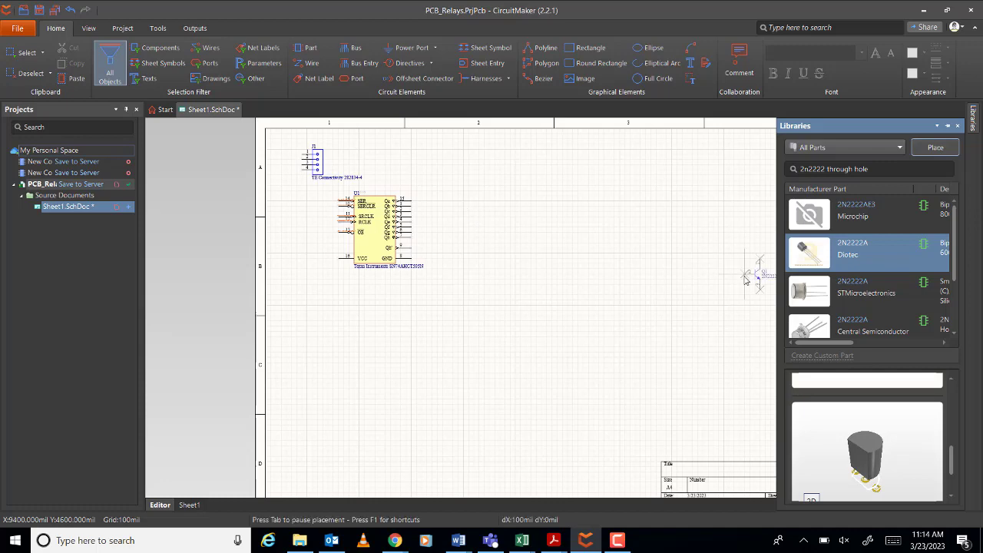
click(470, 185)
key(Escape)
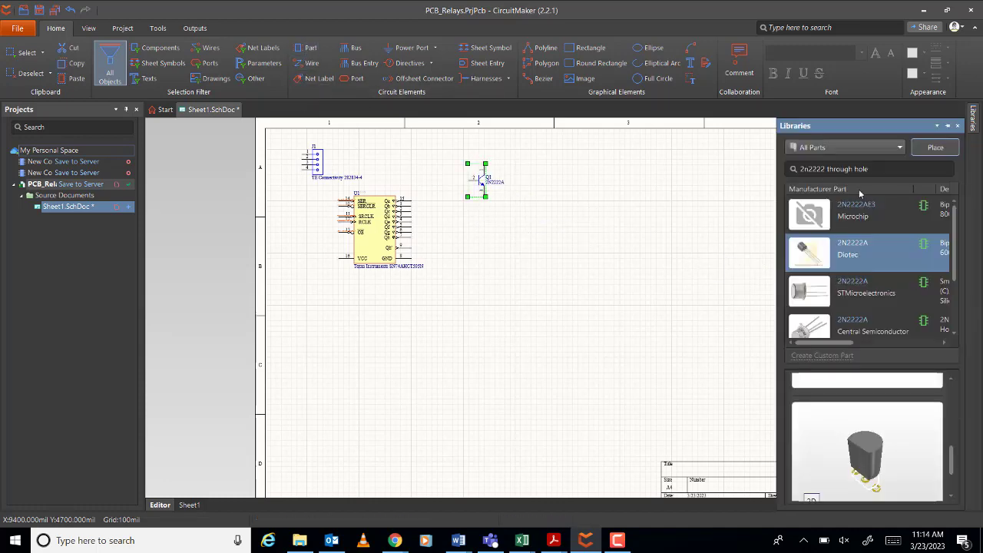
- Replace the parts library search text with "relay"
click(869, 169)
double_click(812, 169)
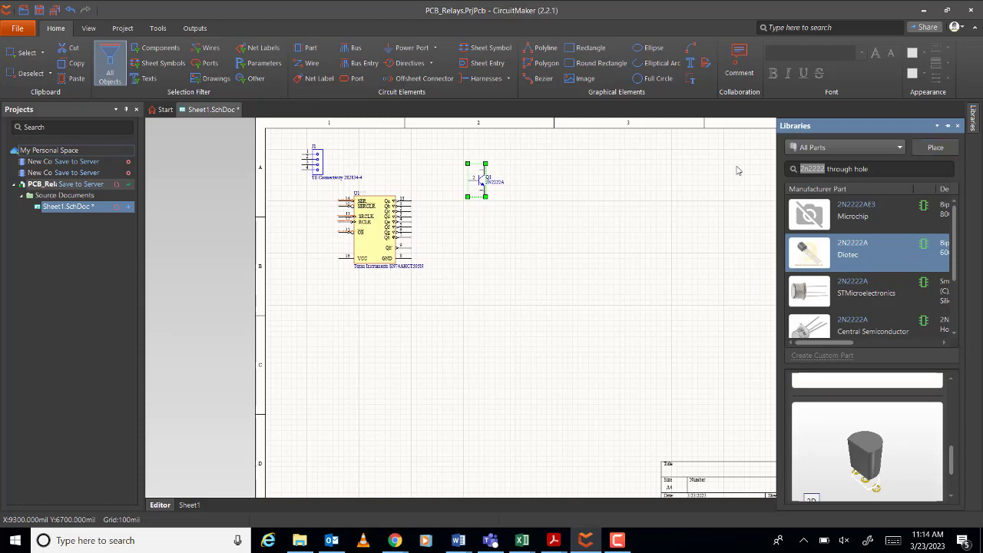
text(resis)
key(BackSpace)
key(BackSpace)
key(BackSpace)
key(BackSpace)
key(BackSpace)
text(relay)
key(Delete)
key(Delete)
key(Delete)
key(Delete)
key(Delete)
key(Delete)
key(Delete)
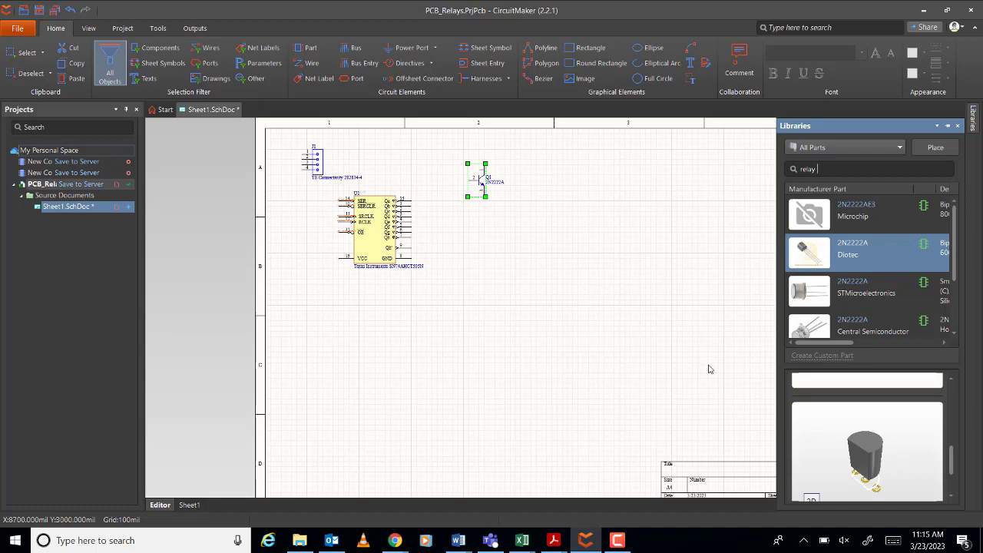
- Copy the relay reference G5LE-1-DCS from the PCB_Lab07 Word document and search the CircuitMaker library for "relay G5LE-1-DCS"
mouse_move(466, 543)
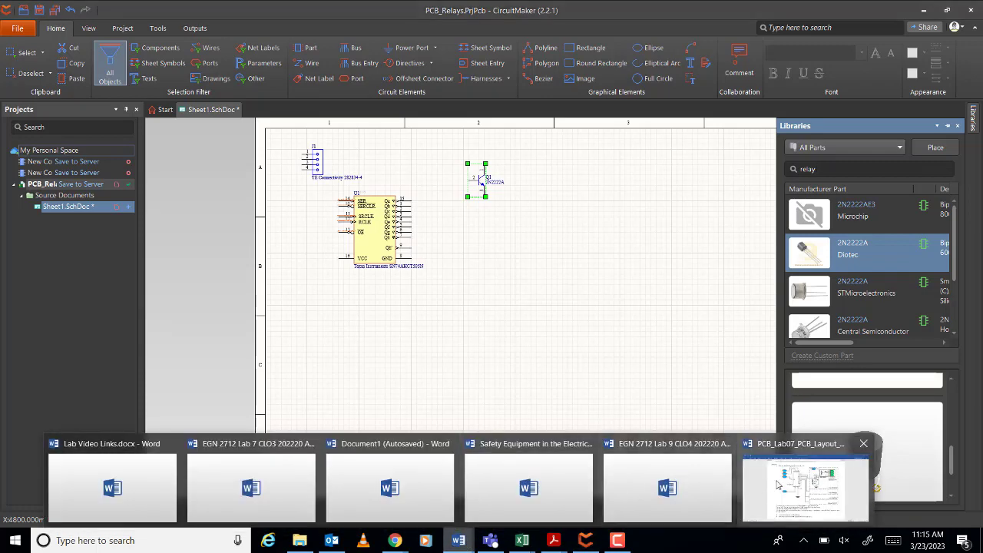
click(805, 480)
drag(442, 427, 498, 427)
key(ctrl+c)
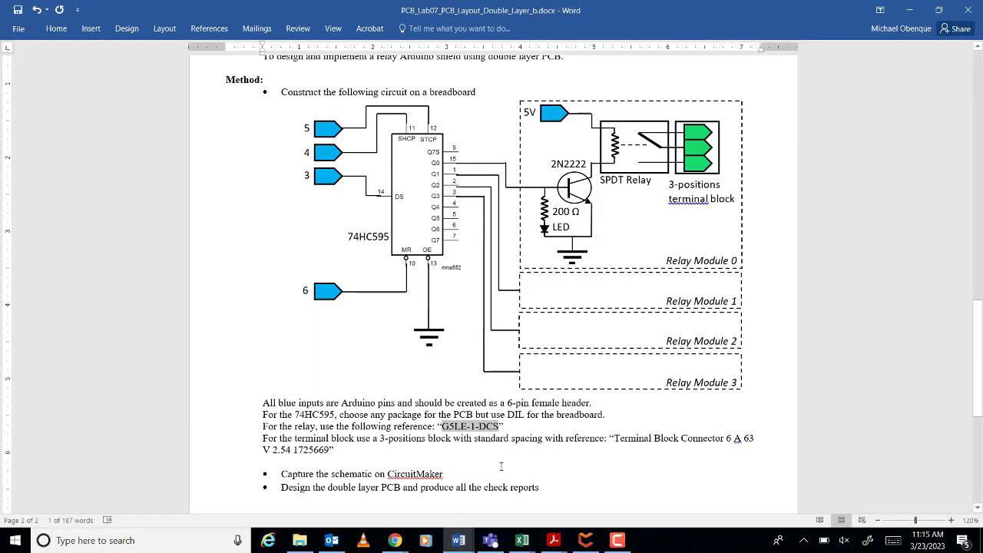
click(586, 541)
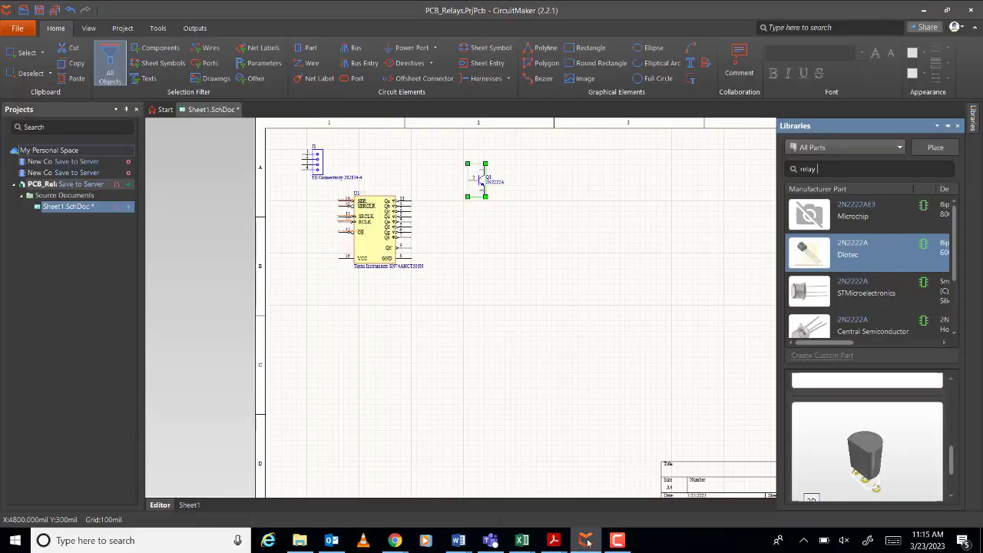
key(ctrl+v)
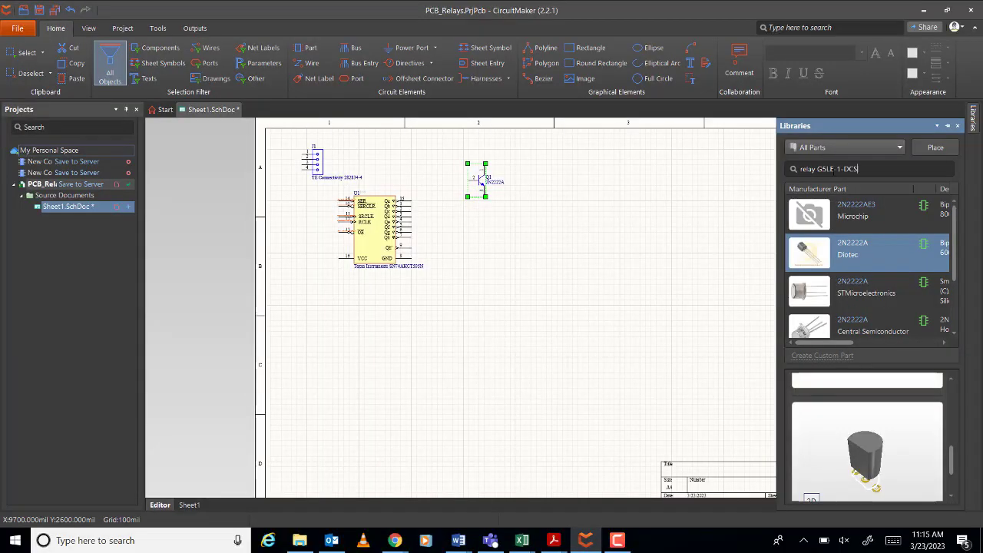
key(Return)
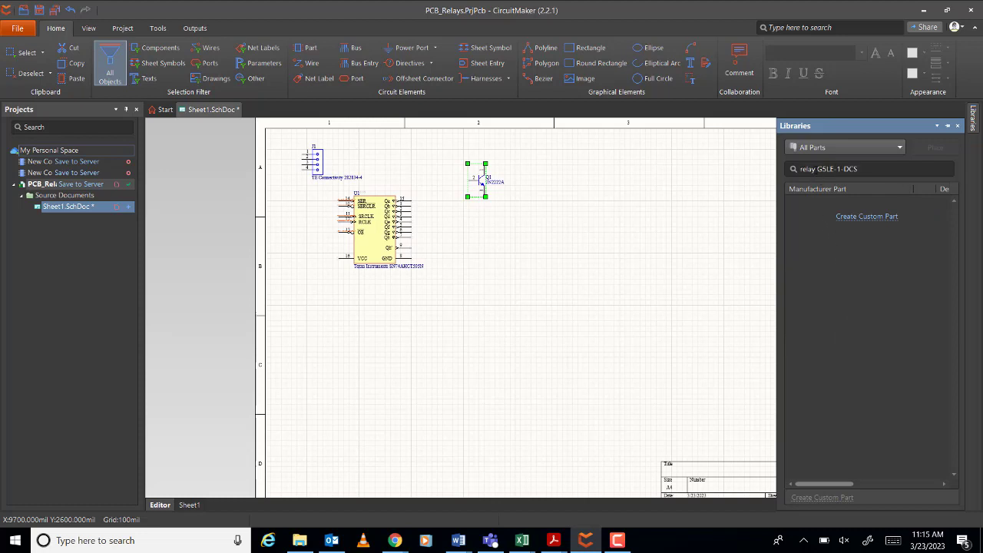
- Try searching the parts library for "G5LE-1-DCS" alone and for "G5LE1DCS" without hyphens
drag(817, 169, 795, 170)
key(Delete)
key(Return)
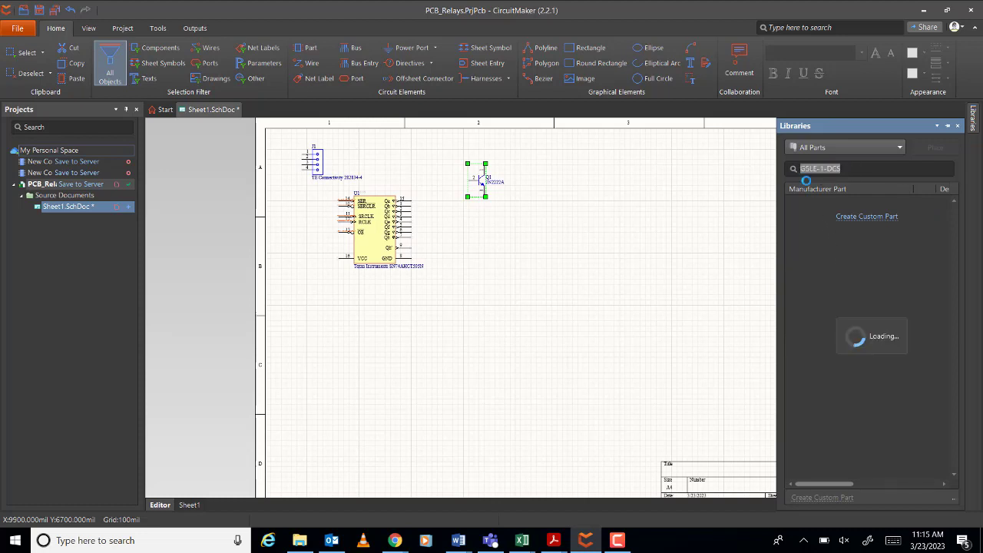
click(841, 169)
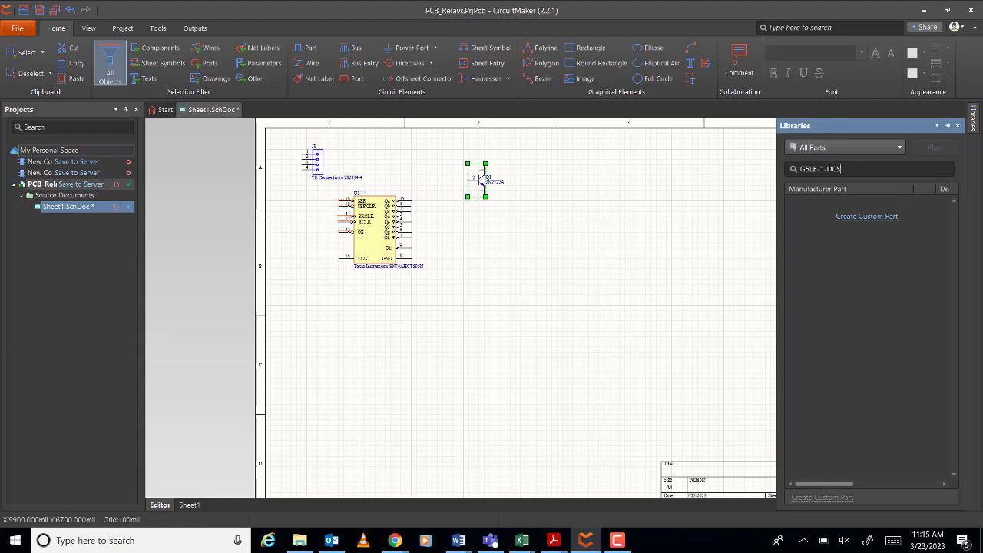
click(829, 169)
key(BackSpace)
click(820, 168)
key(BackSpace)
key(Return)
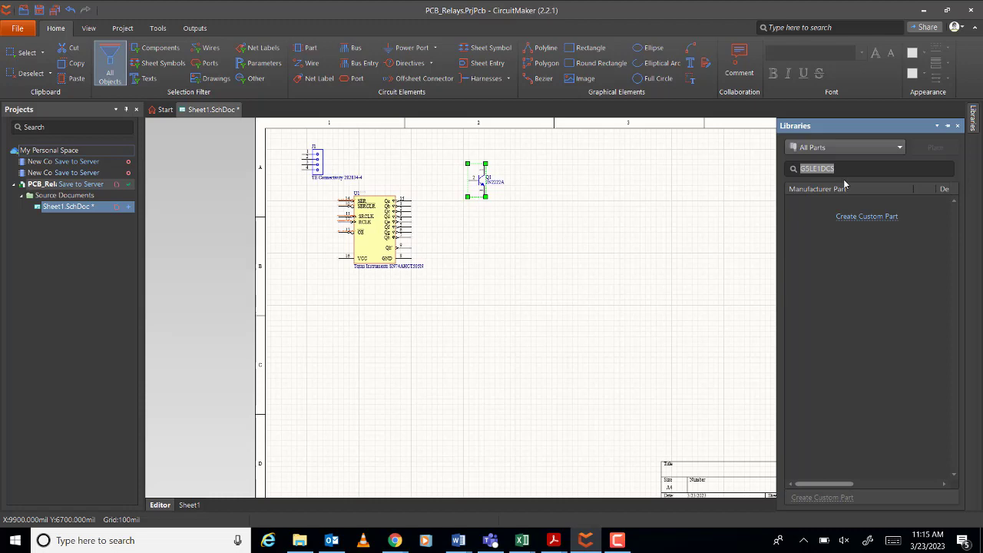
- Recheck the relay in the Word document's circuit and search the CircuitMaker library for "Relay Spdt 5v"
click(844, 169)
double_click(844, 170)
text(Relay Spdt)
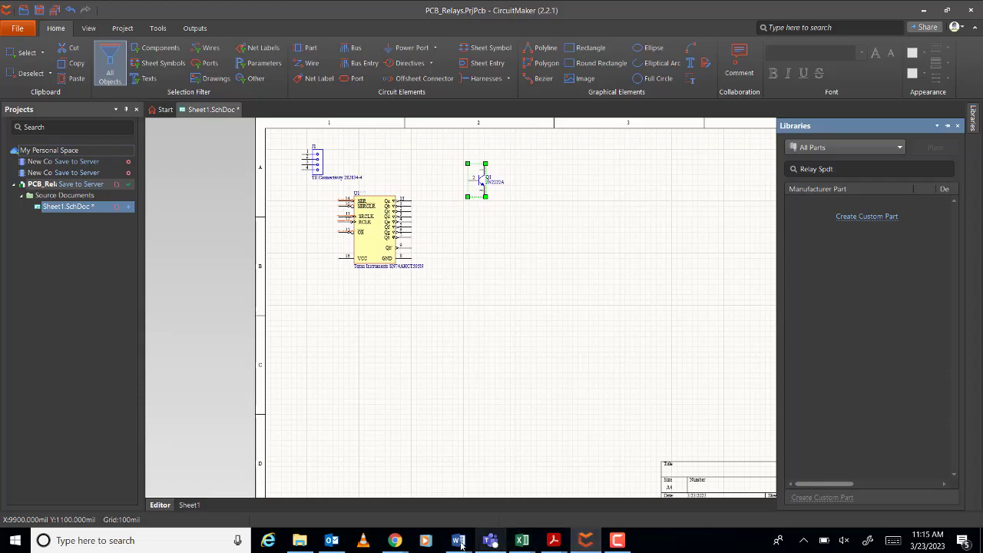
mouse_move(458, 540)
click(803, 478)
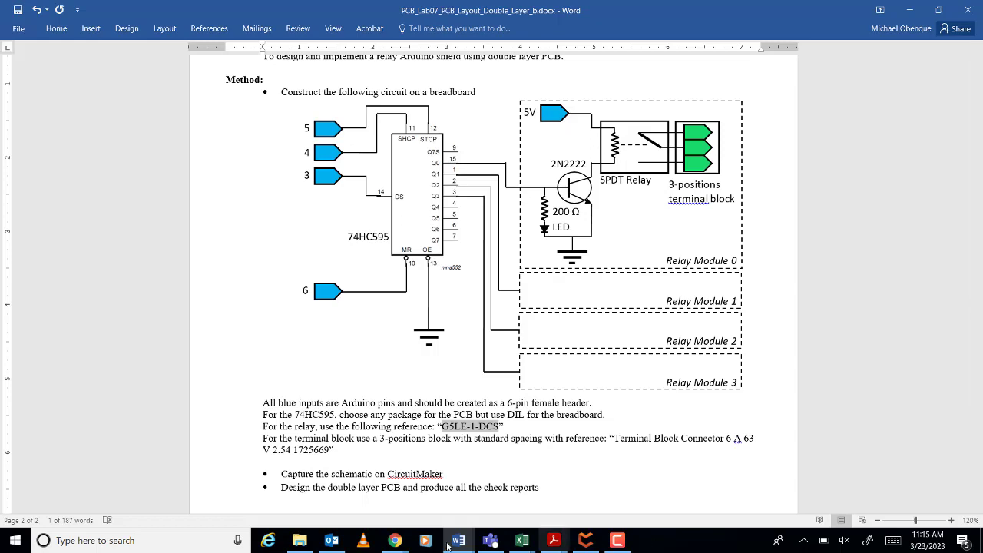
click(586, 541)
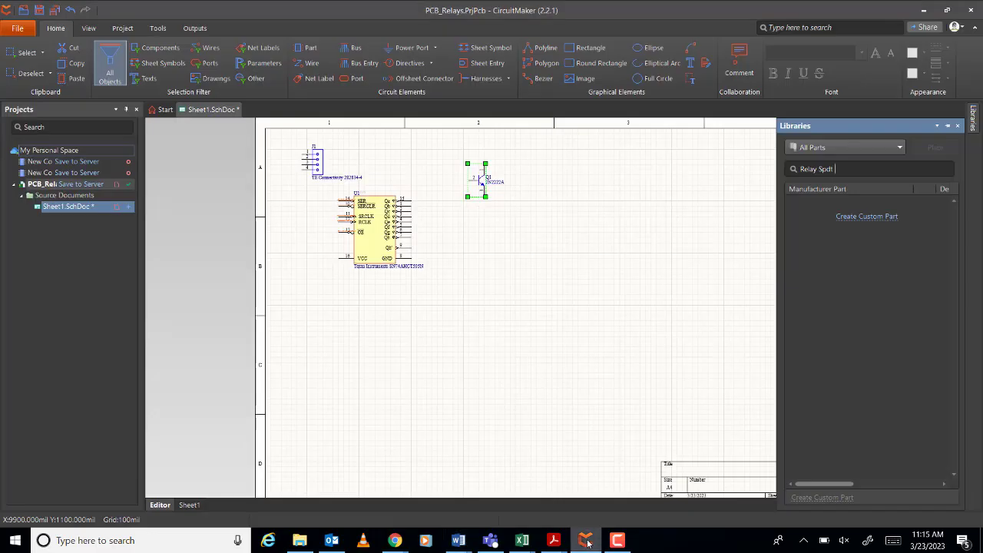
text(v)
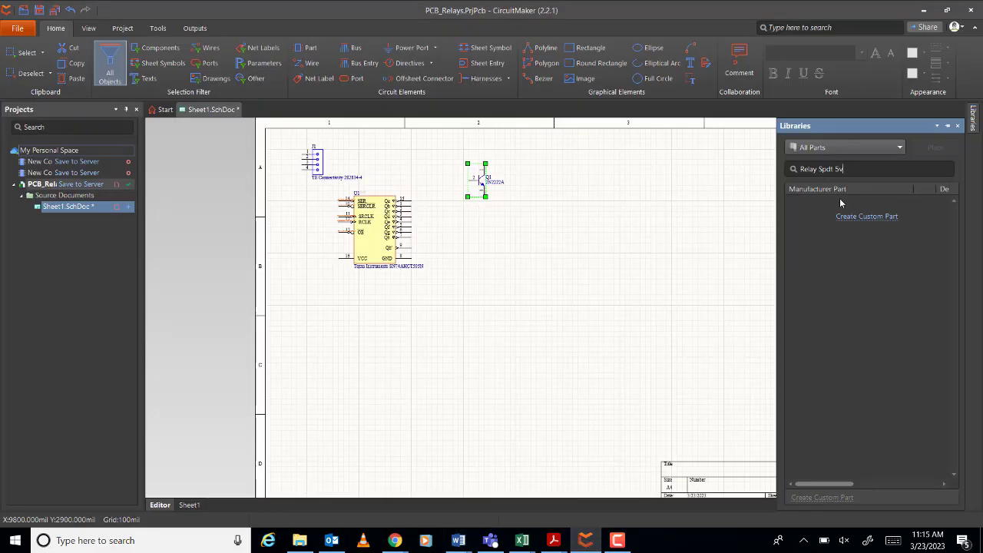
key(Return)
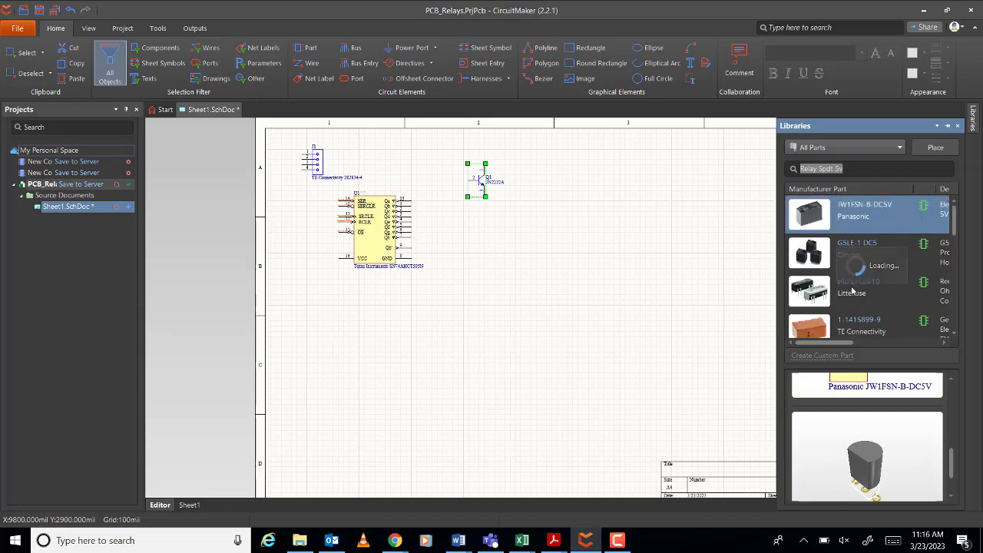
- Inspect the 3D footprint of the Omron G5LE-1-E DC5 relay and place one on the sheet to the right of the transistor
scroll(845, 289, down, 3)
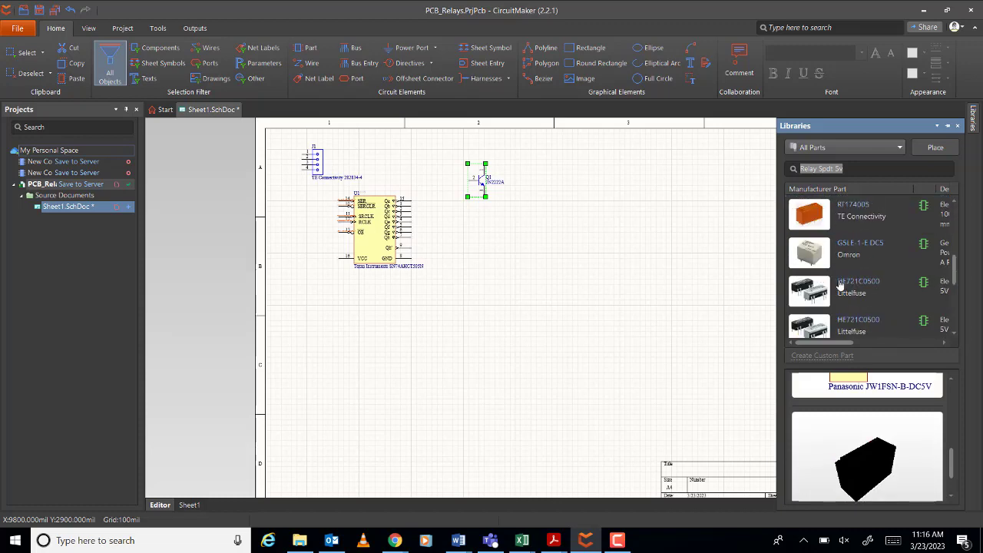
click(823, 265)
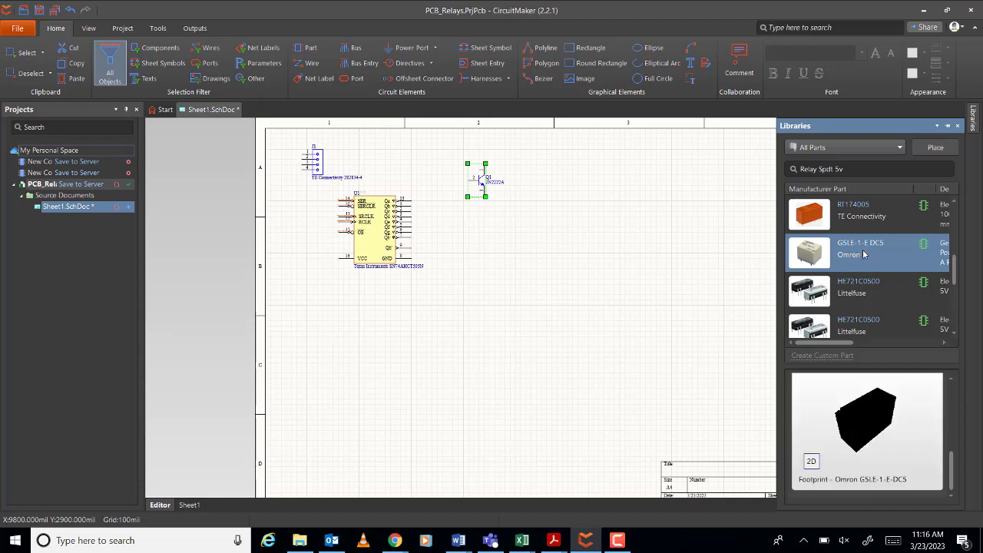
scroll(883, 430, up, 2)
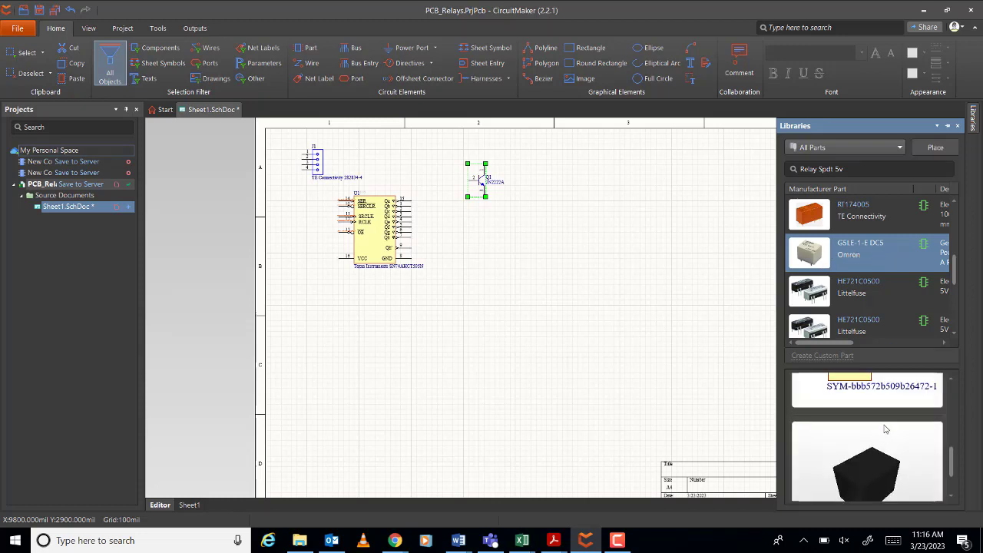
scroll(883, 448, down, 3)
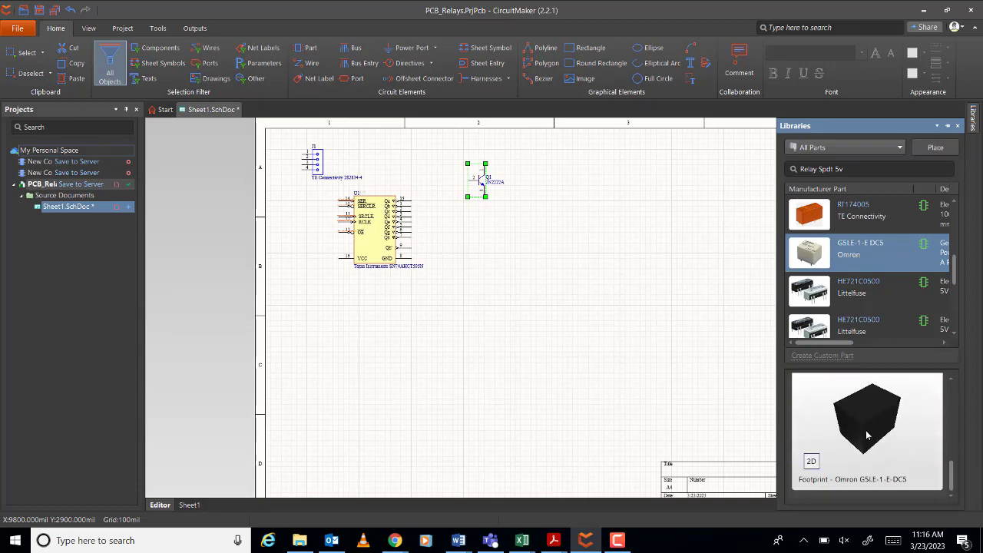
mouse_move(863, 428)
mouse_down()
mouse_move(852, 398)
mouse_move(853, 428)
mouse_move(878, 459)
mouse_move(875, 415)
mouse_up()
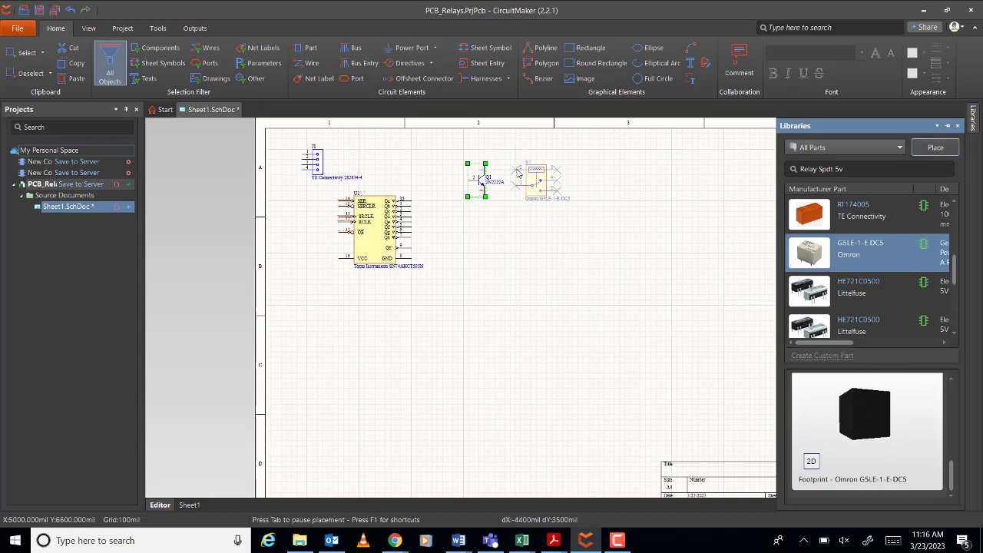
click(550, 183)
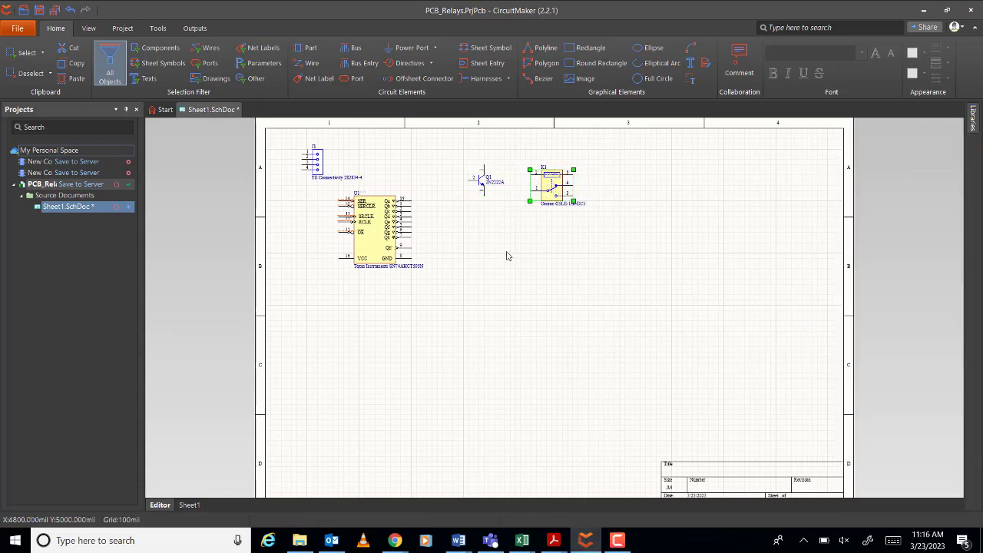